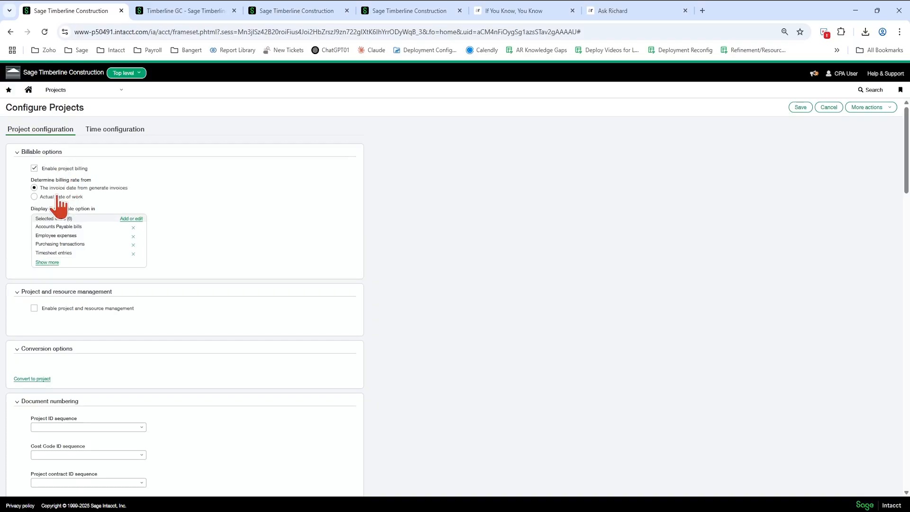
- Open the billable option sources selector to review the selected items, then close it
{"action": "left_click", "coordinate": [126, 219]}
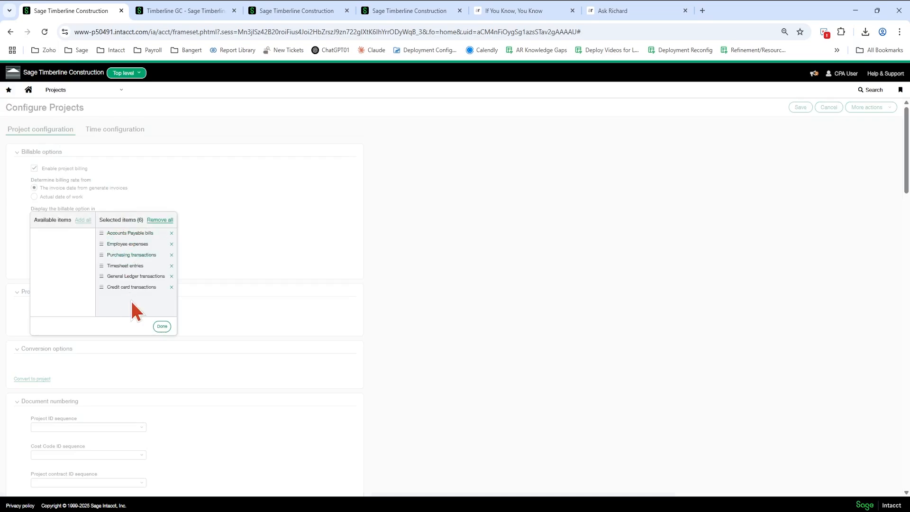
{"action": "left_click", "coordinate": [162, 326]}
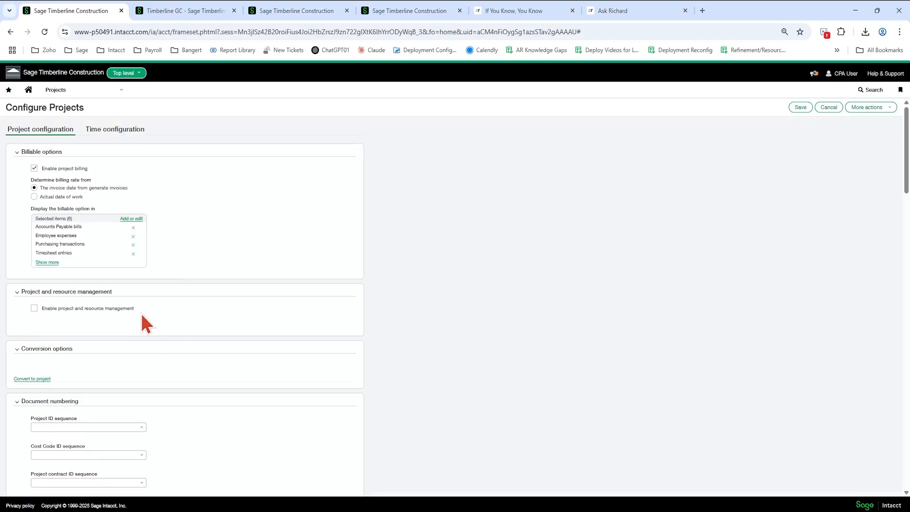
- Review the document numbering fields for project, cost code, project contract and estimate ID sequences
{"action": "scroll", "coordinate": [145, 325], "scroll_direction": "down", "scroll_amount": 4}
{"action": "scroll", "coordinate": [140, 312], "scroll_direction": "down", "scroll_amount": 1}
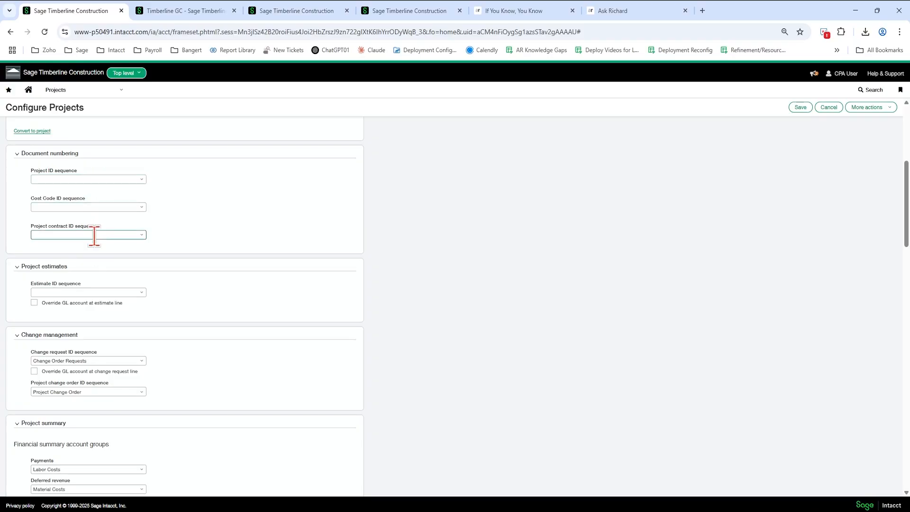
{"action": "left_click", "coordinate": [97, 181]}
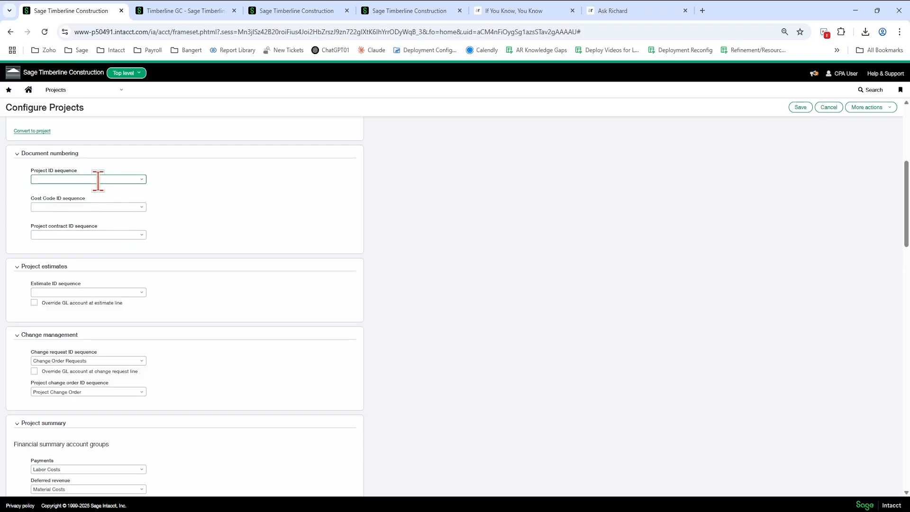
{"action": "left_click", "coordinate": [90, 235]}
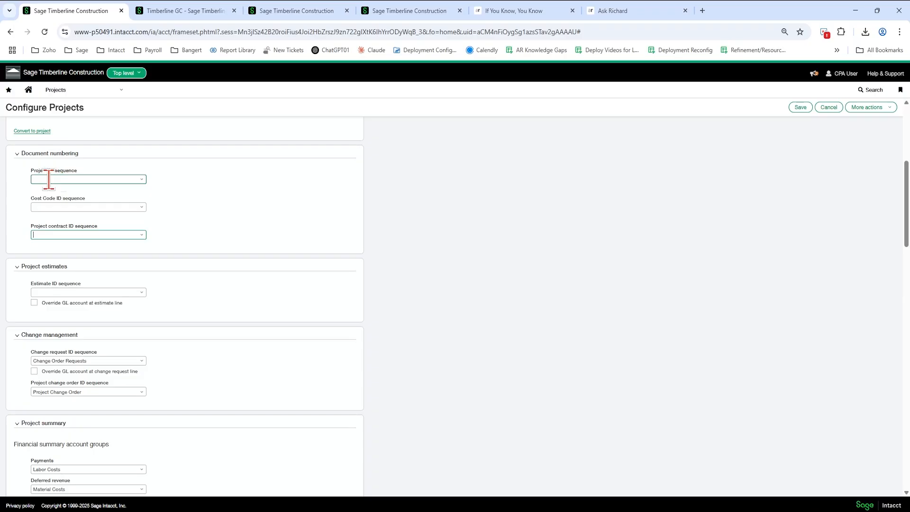
{"action": "left_click", "coordinate": [79, 180]}
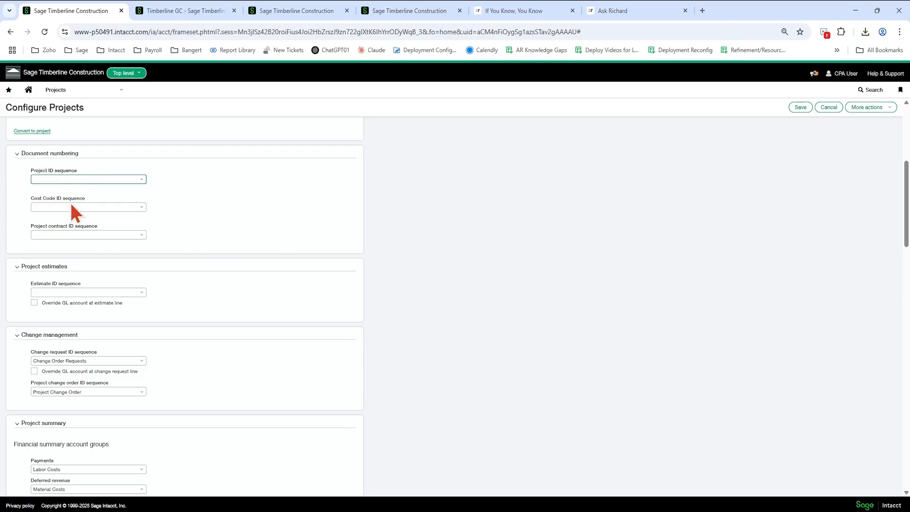
{"action": "left_click", "coordinate": [52, 235]}
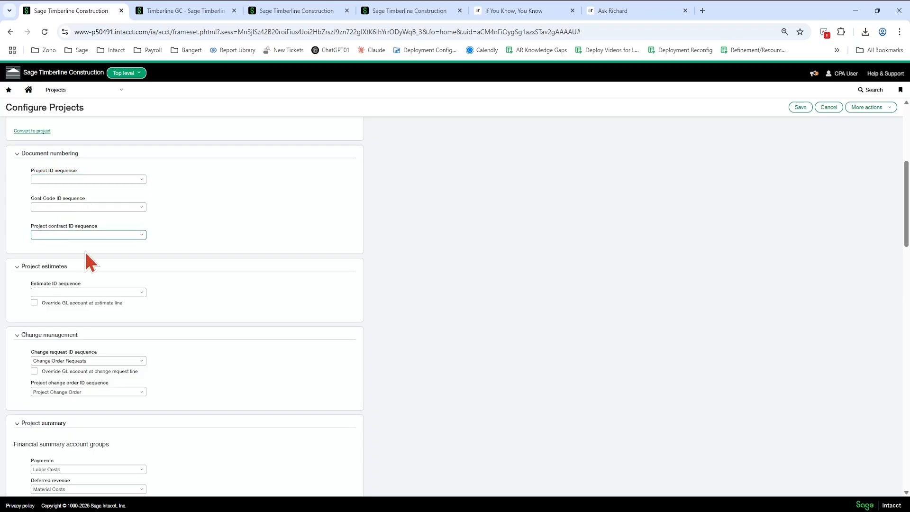
{"action": "left_click", "coordinate": [61, 207]}
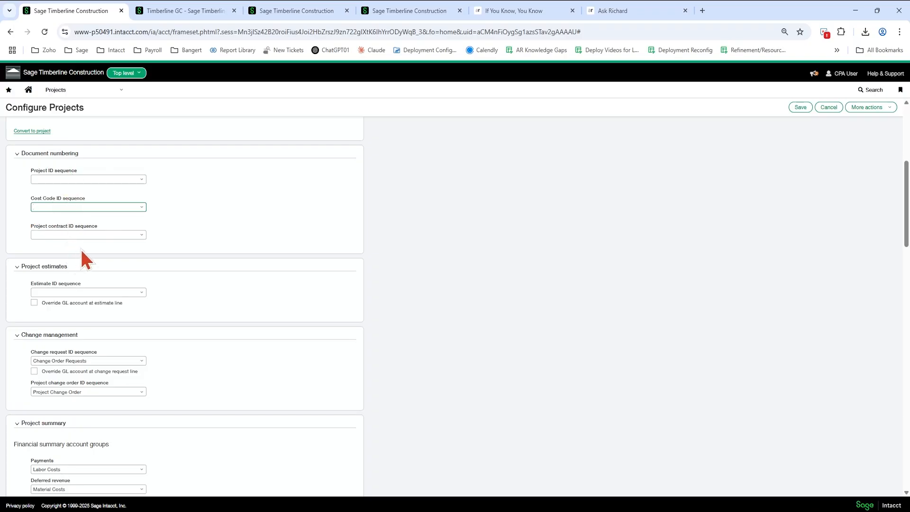
{"action": "left_click", "coordinate": [36, 292]}
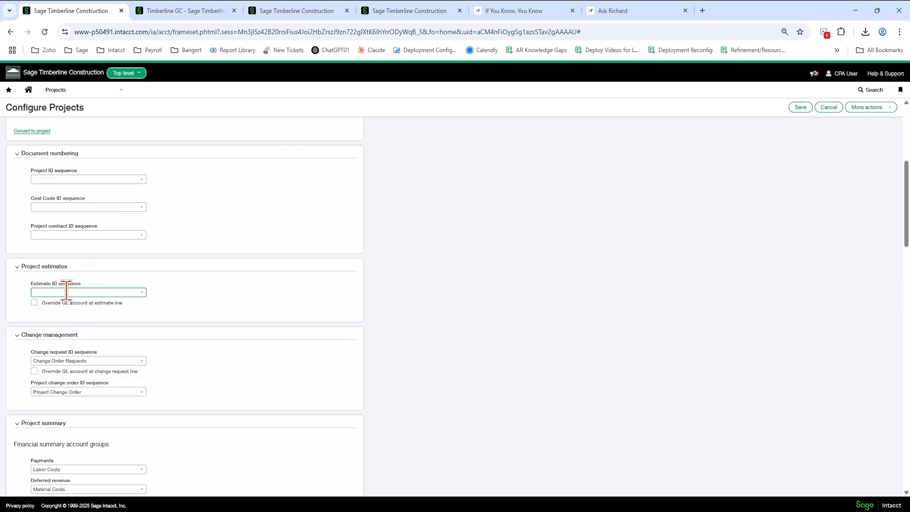
- Inspect the change request and project change order ID sequence settings under change management
{"action": "scroll", "coordinate": [209, 331], "scroll_direction": "down", "scroll_amount": 2}
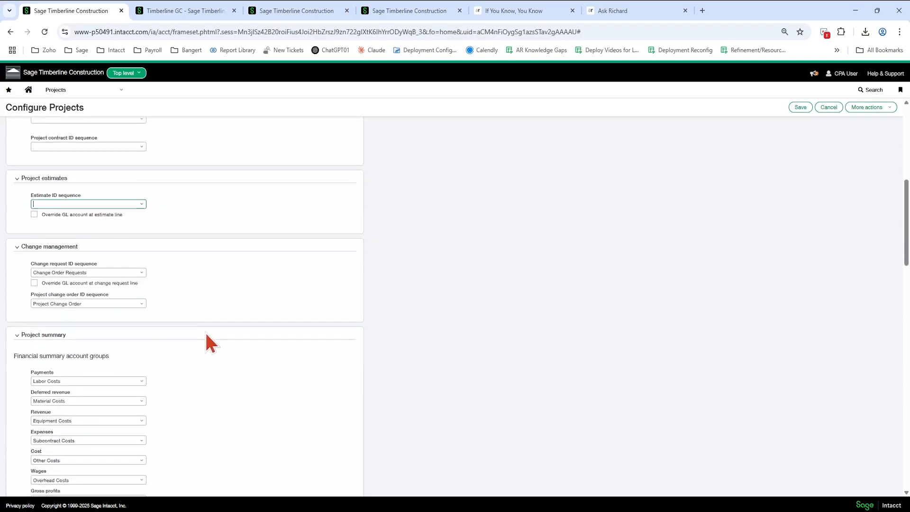
{"action": "scroll", "coordinate": [203, 331], "scroll_direction": "down", "scroll_amount": 2}
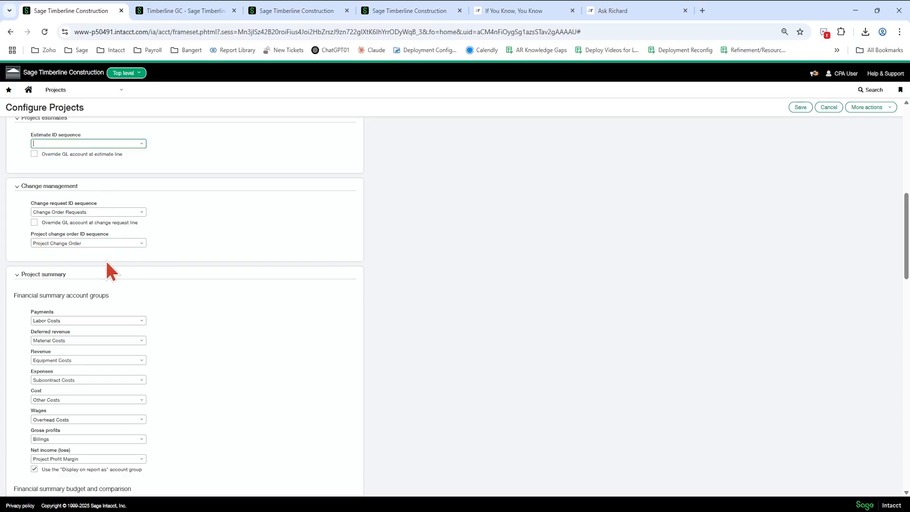
{"action": "left_click", "coordinate": [98, 212]}
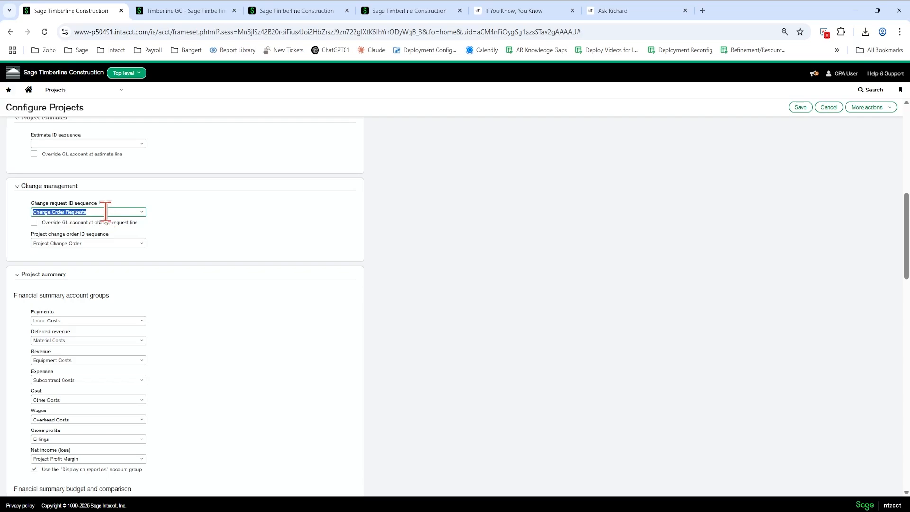
{"action": "left_click", "coordinate": [94, 244]}
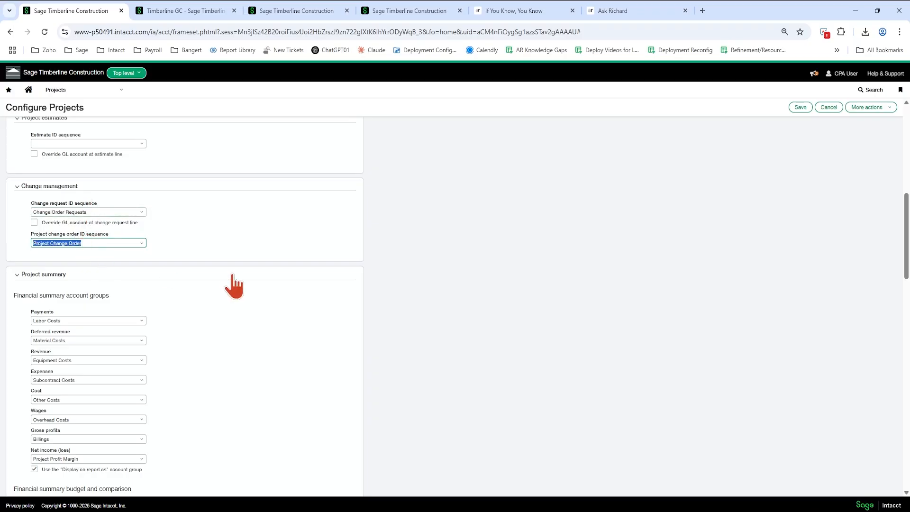
{"action": "left_click", "coordinate": [100, 212]}
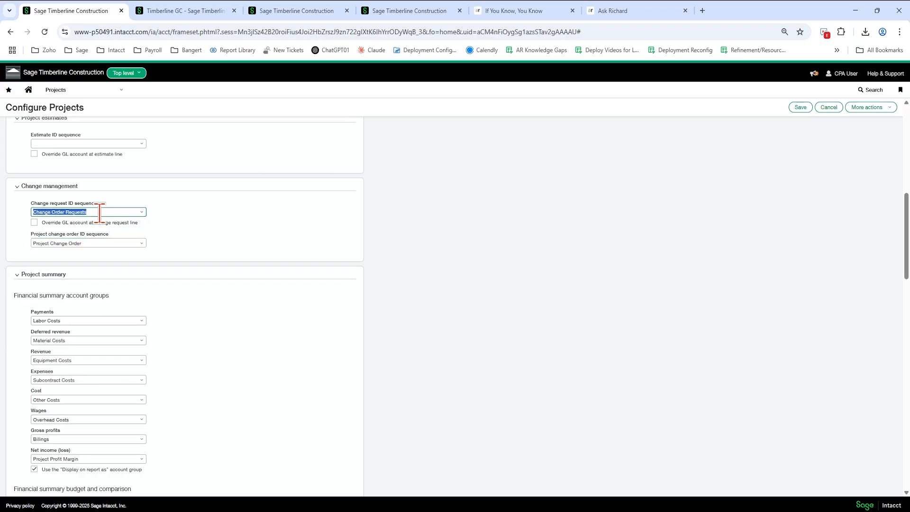
{"action": "left_click", "coordinate": [95, 243]}
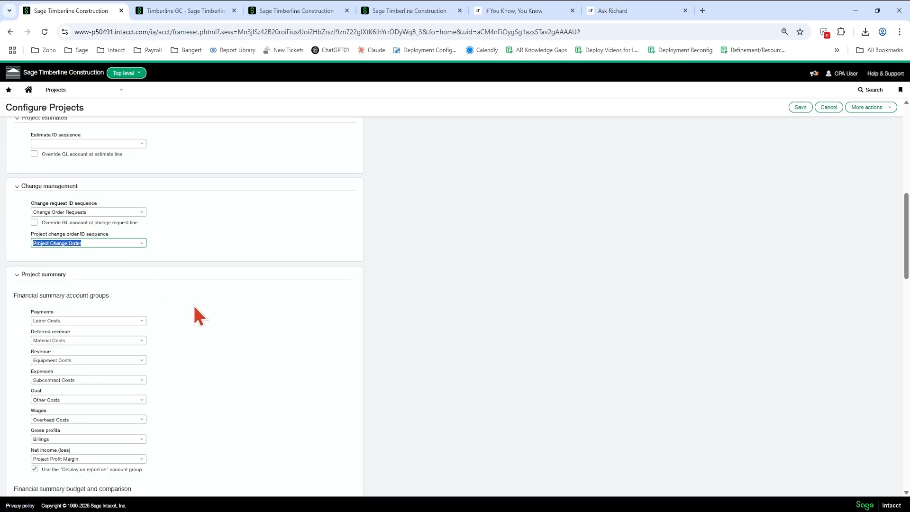
- Scroll through the project summary, dimensions, invoicing, integration and additional display options to review them
{"action": "scroll", "coordinate": [190, 308], "scroll_direction": "down", "scroll_amount": 1}
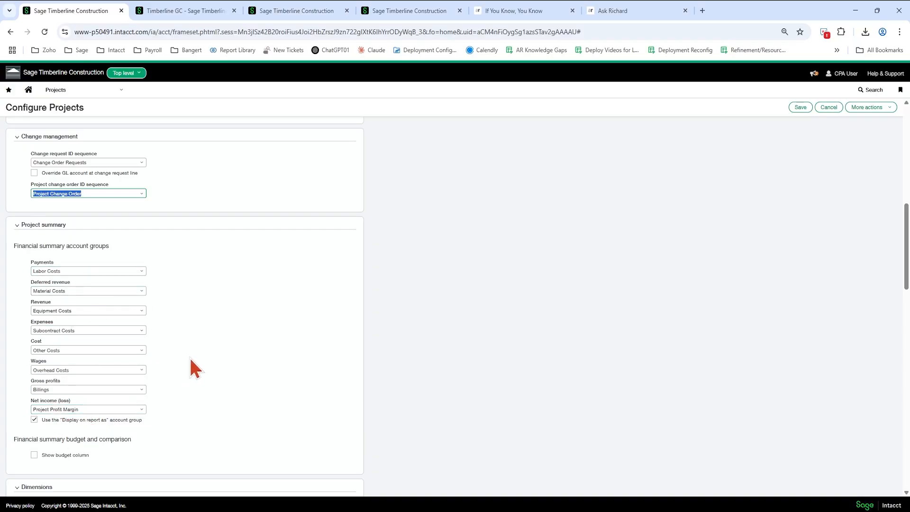
{"action": "scroll", "coordinate": [193, 369], "scroll_direction": "down", "scroll_amount": 7}
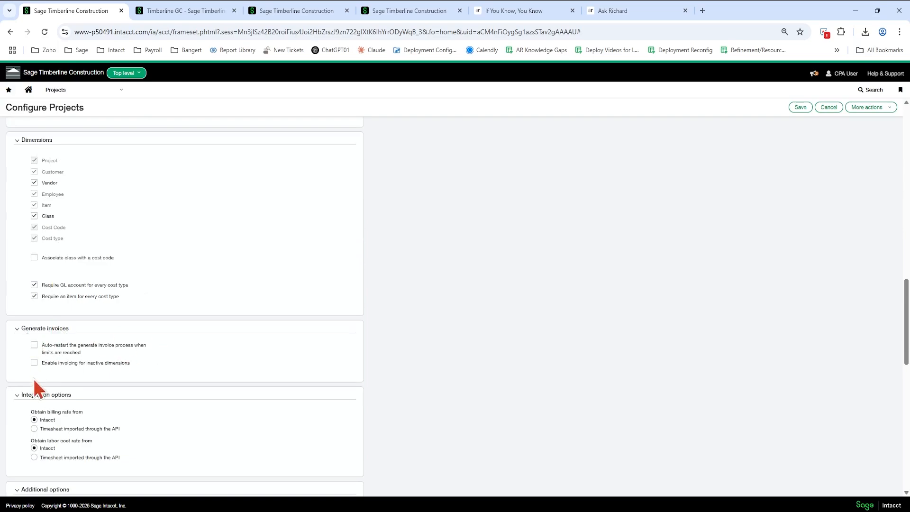
{"action": "scroll", "coordinate": [218, 407], "scroll_direction": "down", "scroll_amount": 5}
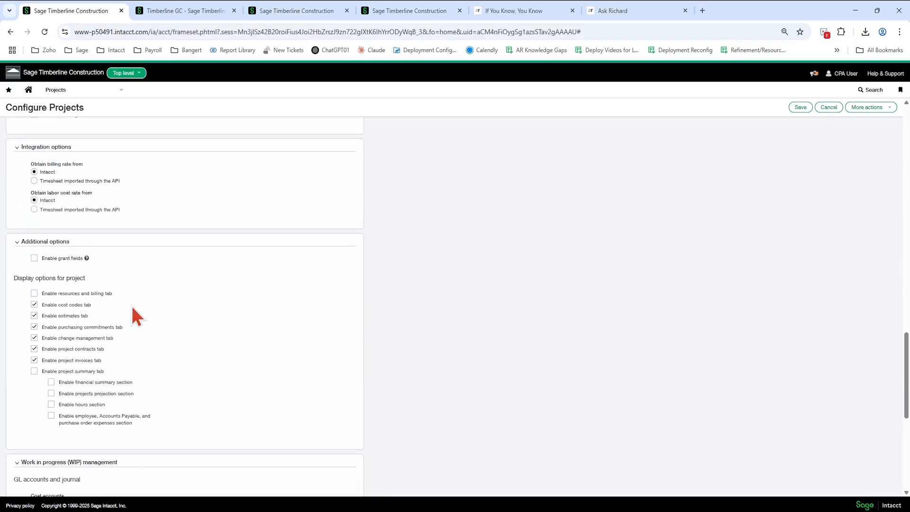
{"action": "scroll", "coordinate": [132, 305], "scroll_direction": "down", "scroll_amount": 1}
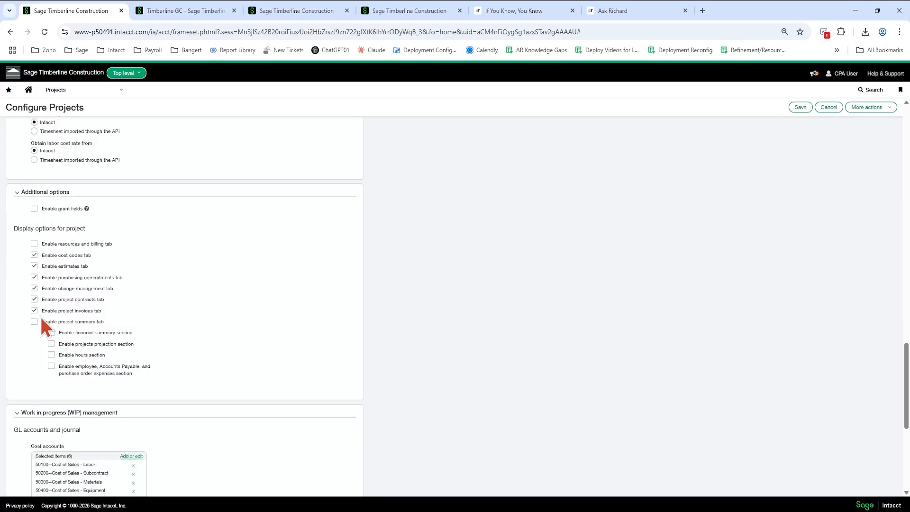
{"action": "left_click_drag", "start_coordinate": [58, 243], "coordinate": [108, 244]}
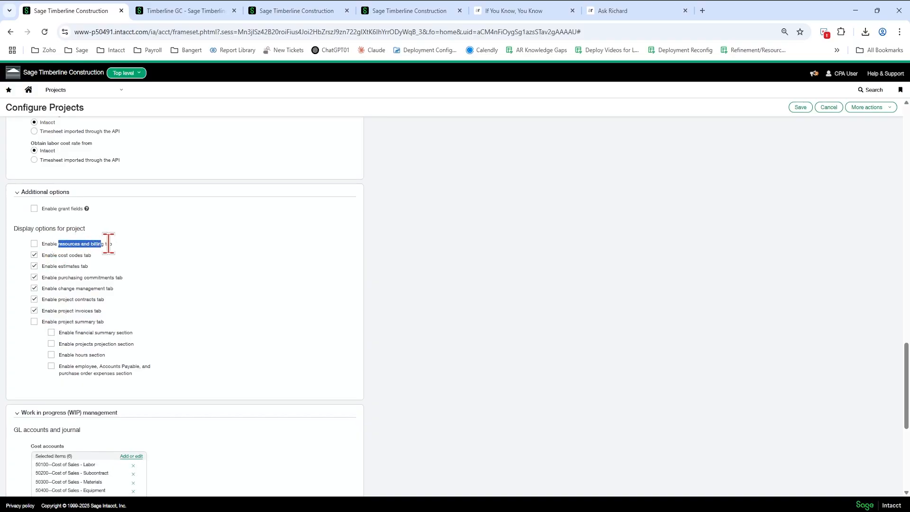
{"action": "left_click", "coordinate": [183, 257]}
{"action": "left_click_drag", "start_coordinate": [53, 322], "coordinate": [122, 332]}
{"action": "scroll", "coordinate": [174, 283], "scroll_direction": "up", "scroll_amount": 20}
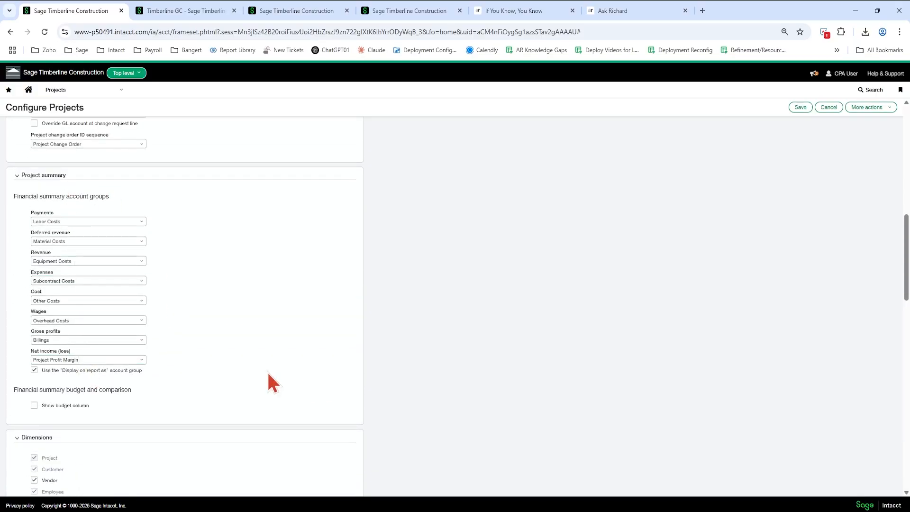
{"action": "scroll", "coordinate": [189, 372], "scroll_direction": "up", "scroll_amount": 1}
{"action": "scroll", "coordinate": [189, 371], "scroll_direction": "down", "scroll_amount": 6}
{"action": "scroll", "coordinate": [187, 363], "scroll_direction": "down", "scroll_amount": 5}
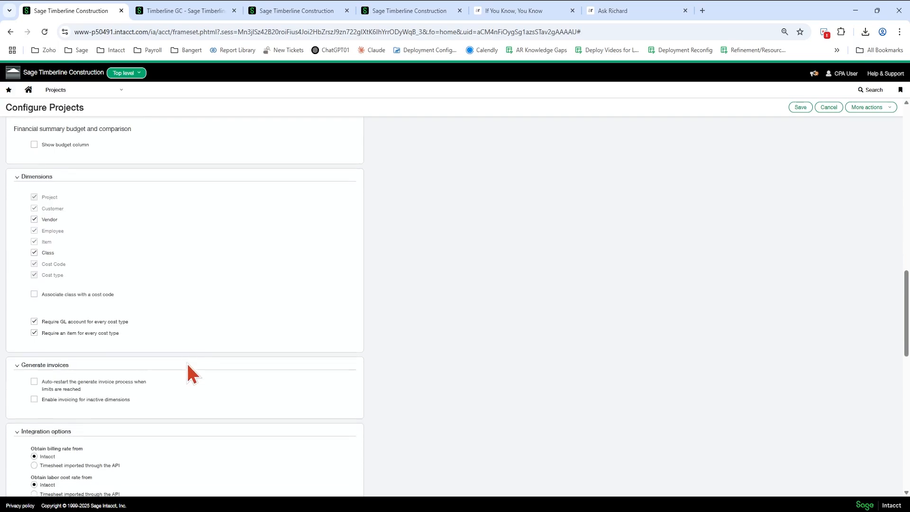
{"action": "scroll", "coordinate": [186, 361], "scroll_direction": "down", "scroll_amount": 6}
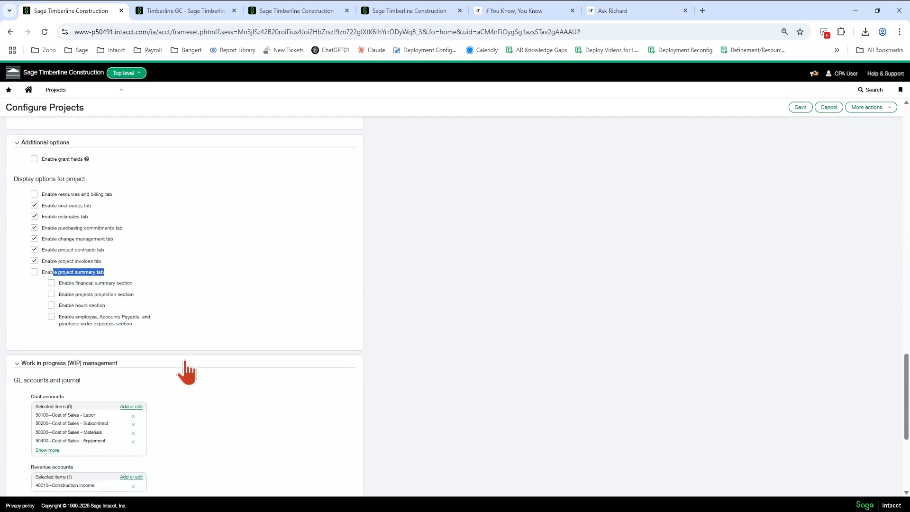
{"action": "scroll", "coordinate": [185, 358], "scroll_direction": "down", "scroll_amount": 2}
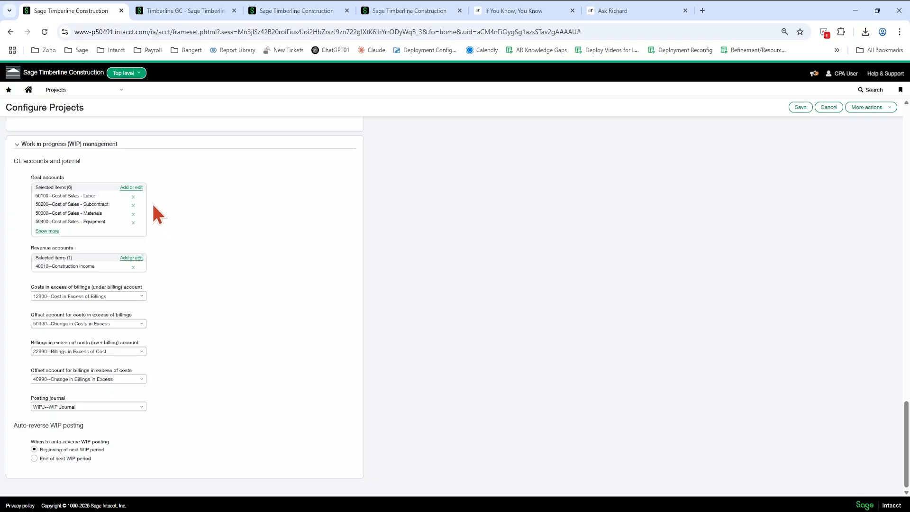
- Review the WIP cost accounts list and each billing-related WIP account and offset account field
{"action": "left_click", "coordinate": [131, 188]}
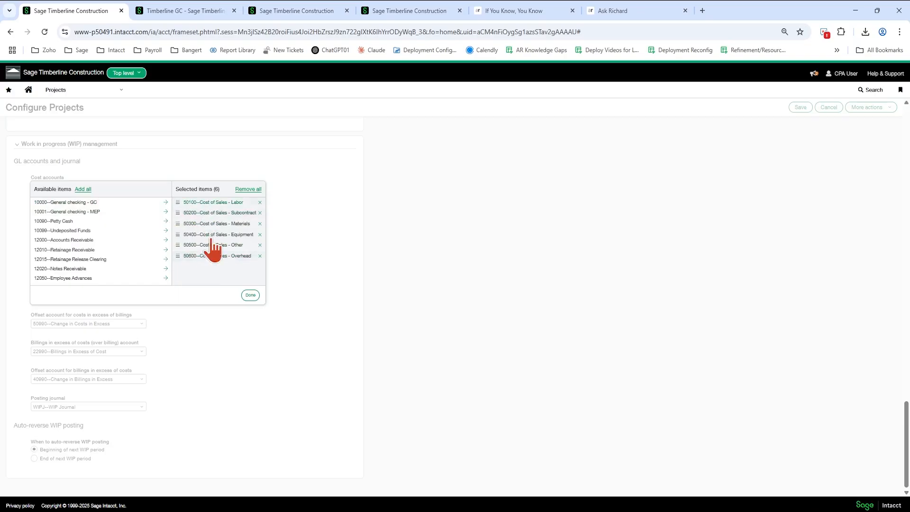
{"action": "left_click", "coordinate": [250, 296]}
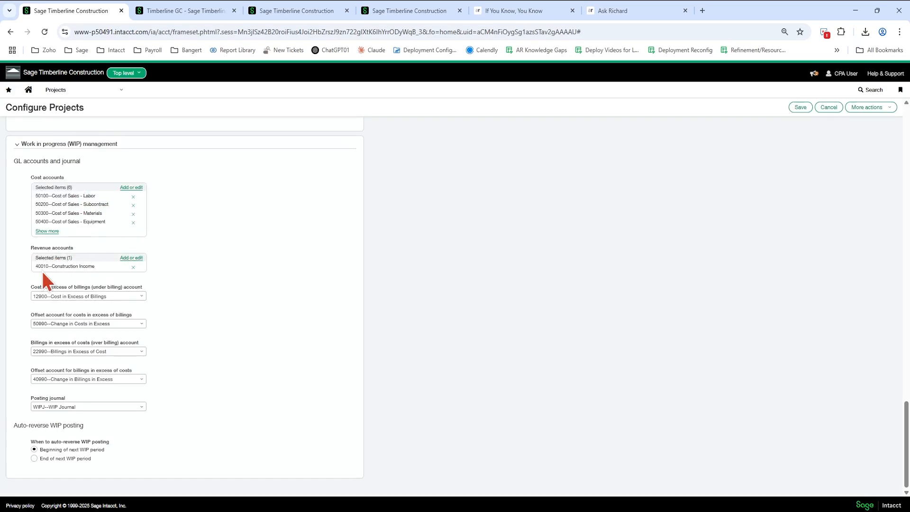
{"action": "left_click", "coordinate": [66, 297]}
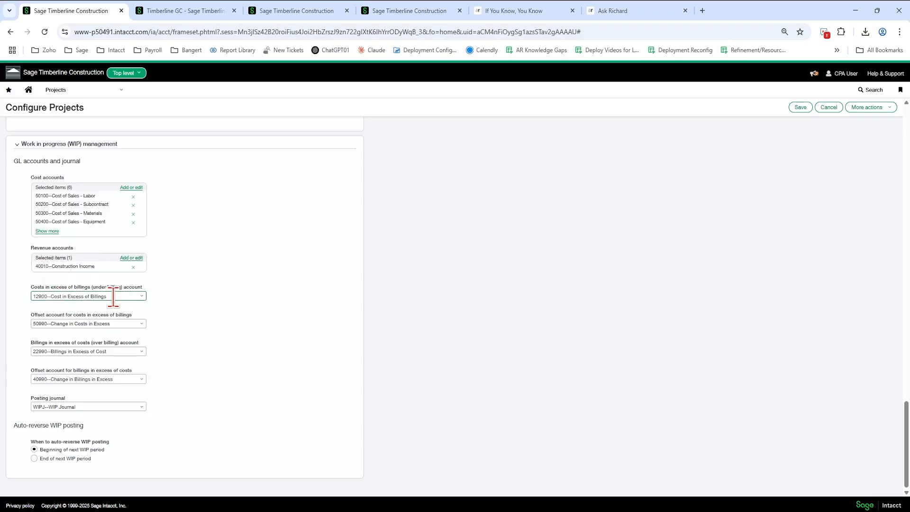
{"action": "left_click", "coordinate": [120, 324]}
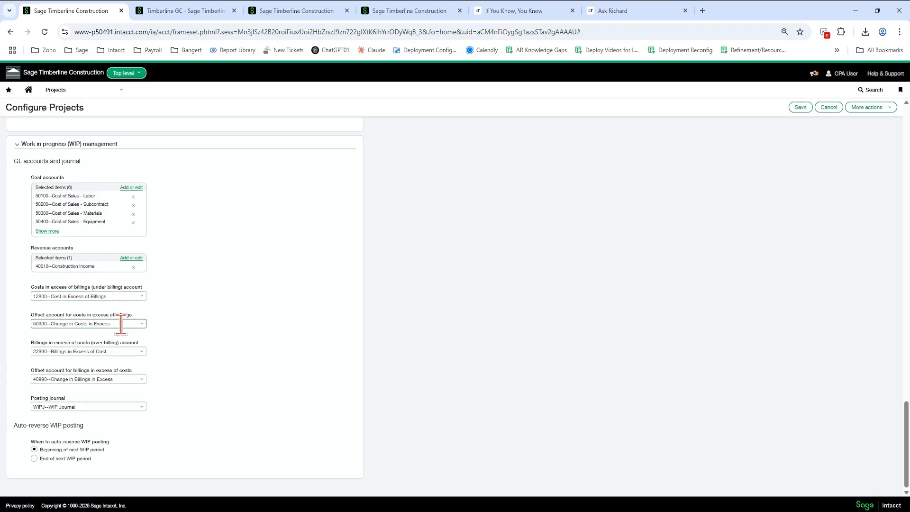
{"action": "left_click", "coordinate": [121, 324]}
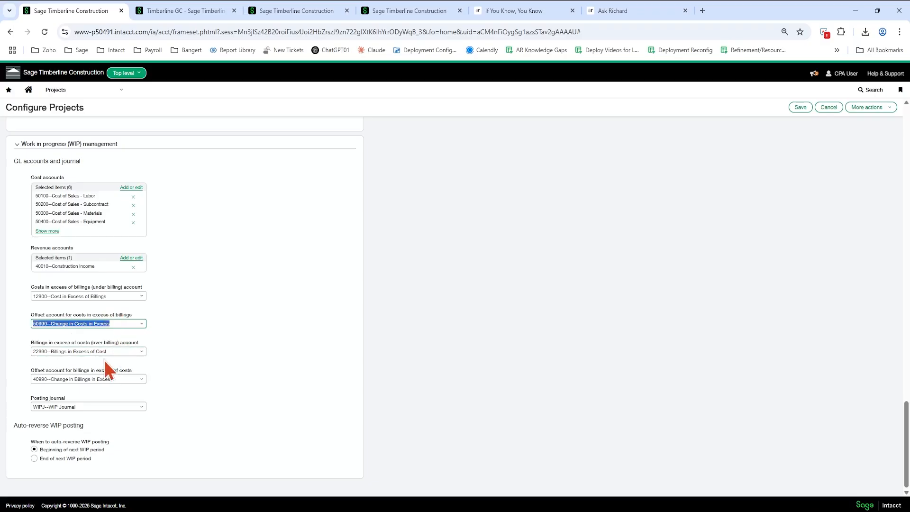
{"action": "left_click", "coordinate": [120, 352]}
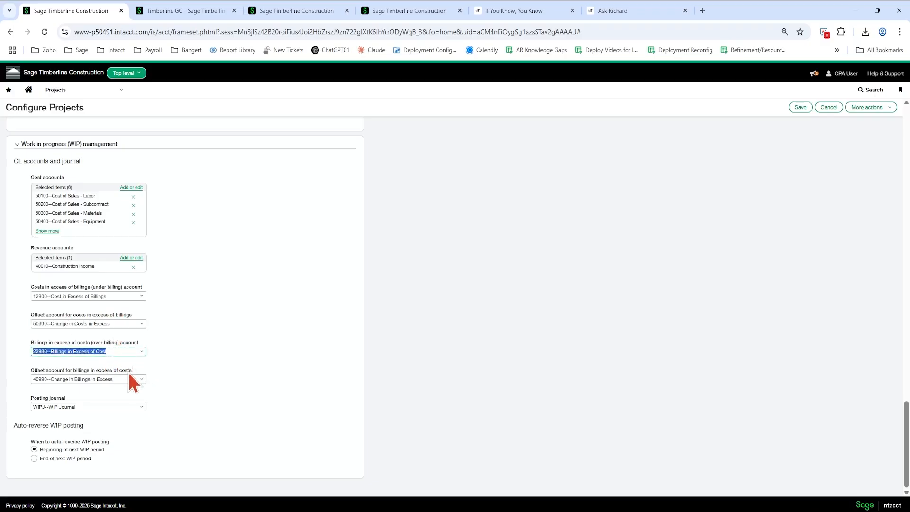
{"action": "left_click", "coordinate": [122, 376]}
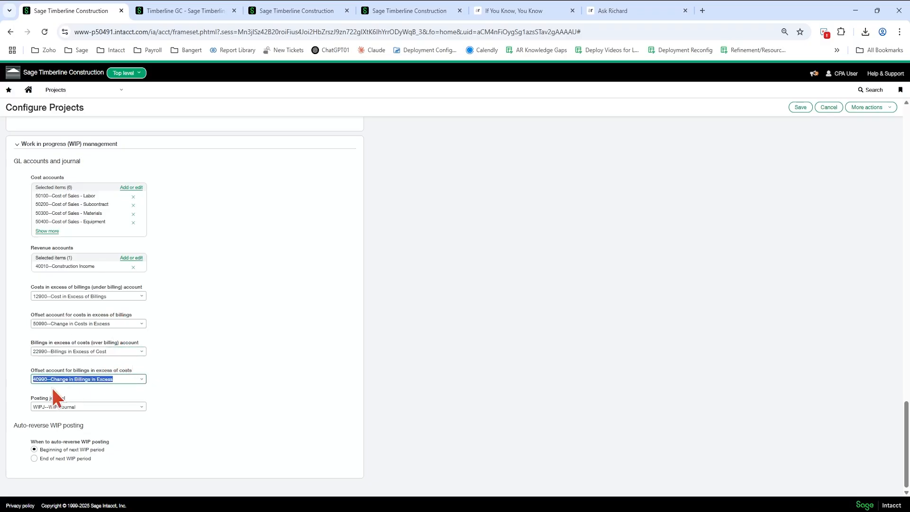
{"action": "left_click", "coordinate": [101, 406]}
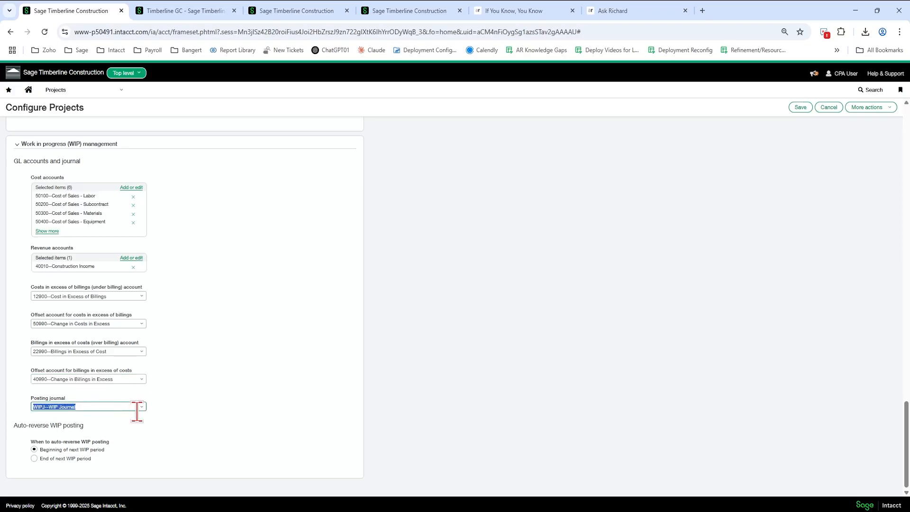
{"action": "left_click", "coordinate": [147, 410]}
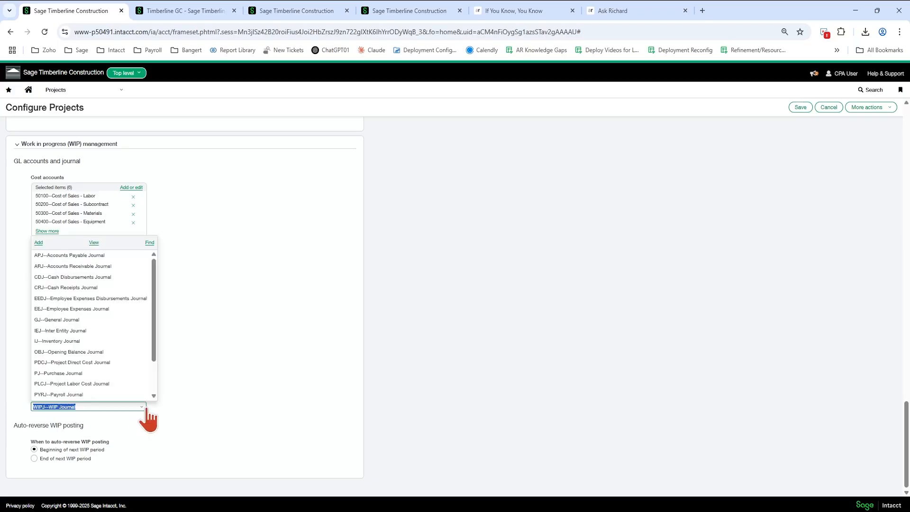
{"action": "left_click", "coordinate": [39, 244]}
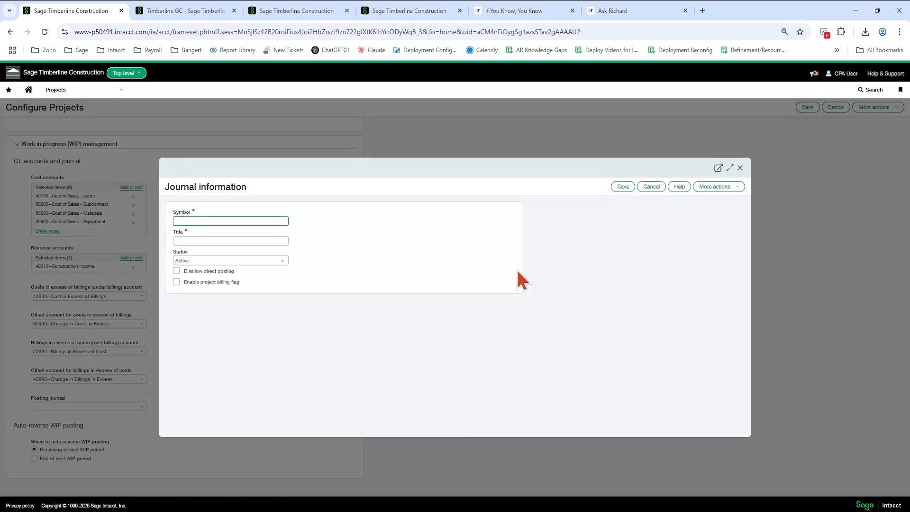
{"action": "left_click", "coordinate": [650, 188]}
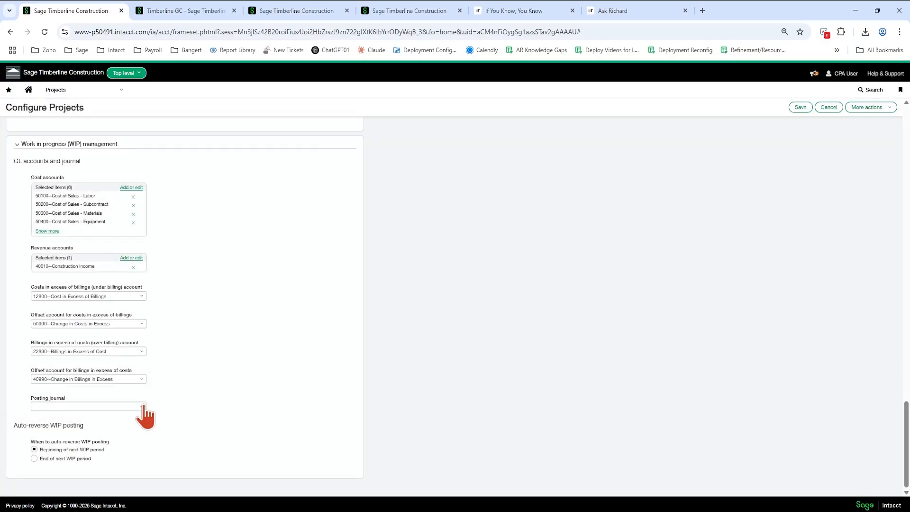
{"action": "left_click", "coordinate": [130, 406]}
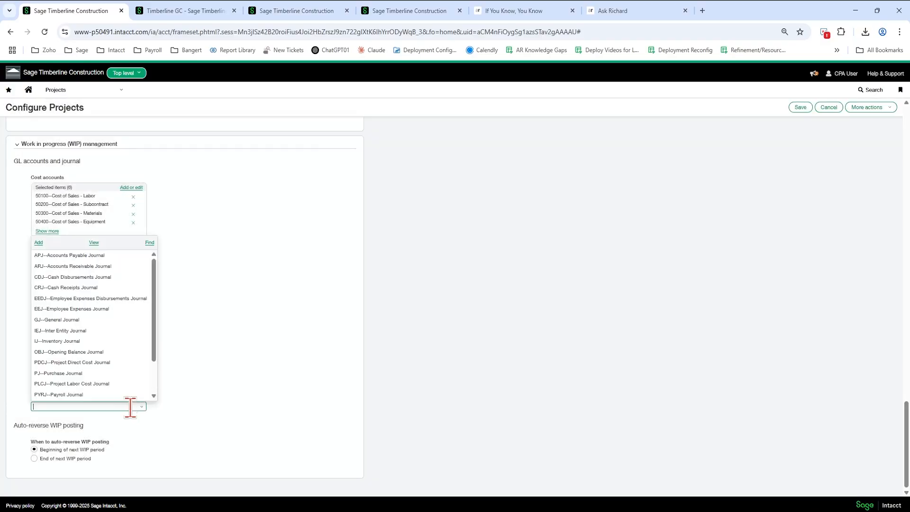
- Review the posting journal selection in the WIP management section
{"action": "scroll", "coordinate": [96, 391], "scroll_direction": "down", "scroll_amount": 2}
{"action": "left_click", "coordinate": [94, 389]}
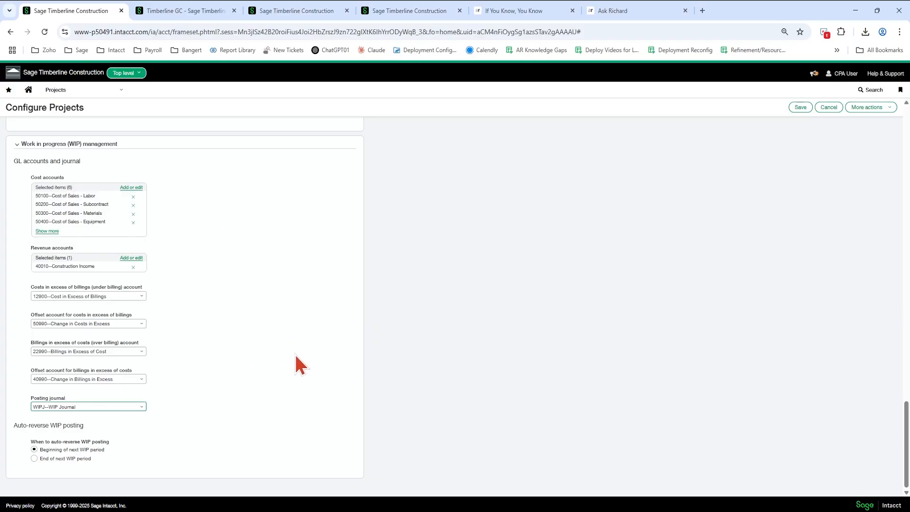
- Check the Time configuration tab, return to Project configuration and save the project configuration settings
{"action": "scroll", "coordinate": [296, 356], "scroll_direction": "up", "scroll_amount": 15}
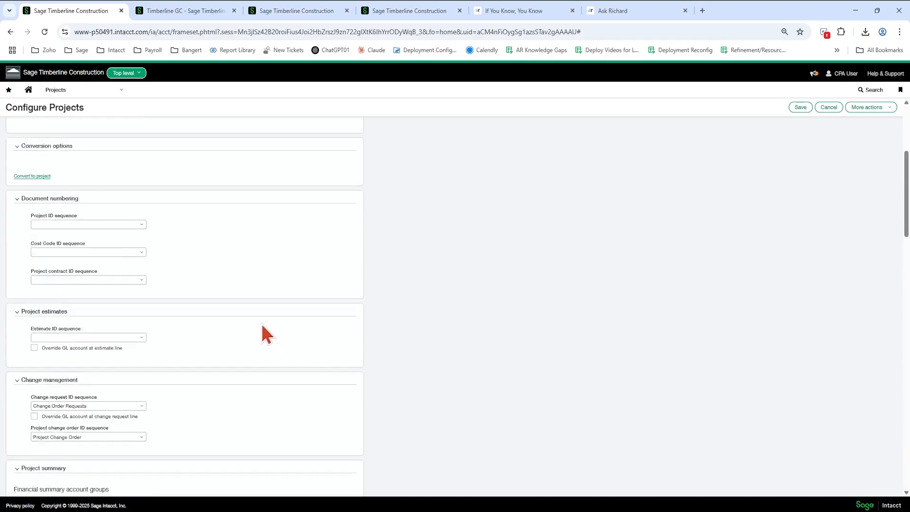
{"action": "scroll", "coordinate": [264, 333], "scroll_direction": "up", "scroll_amount": 4}
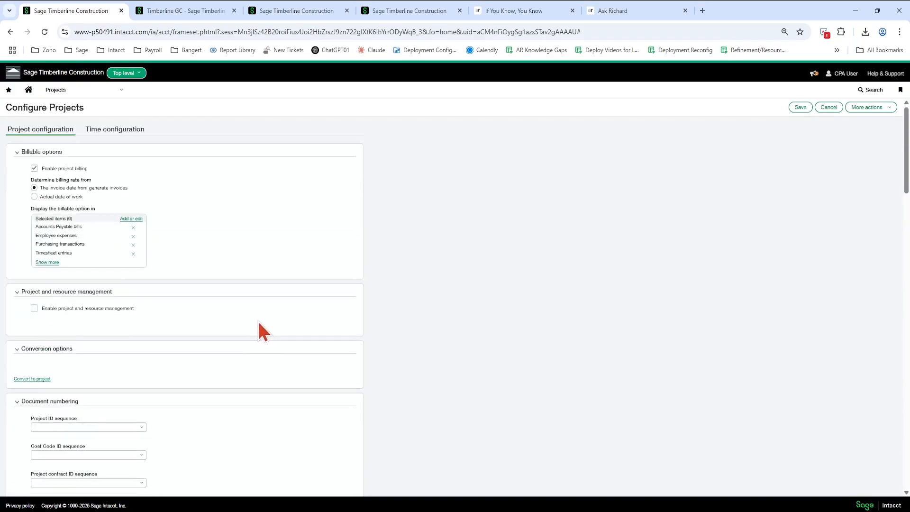
{"action": "left_click", "coordinate": [128, 135]}
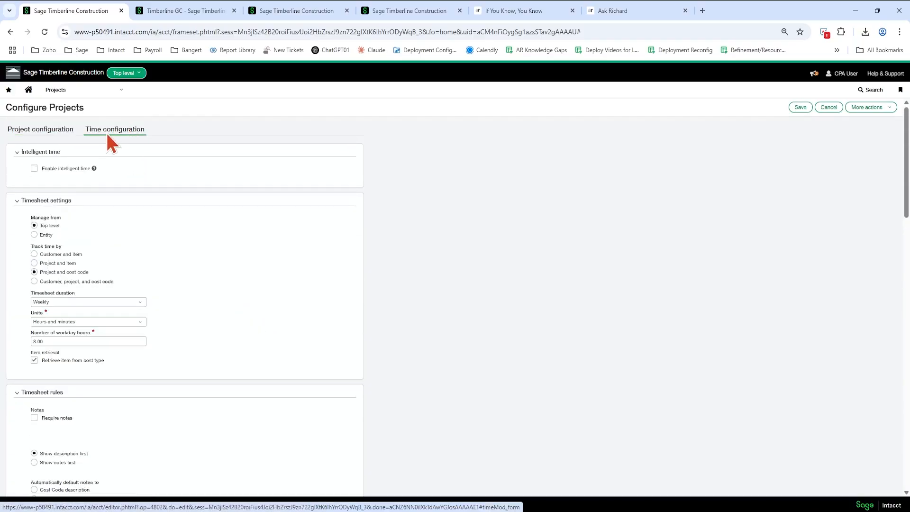
{"action": "left_click", "coordinate": [60, 142]}
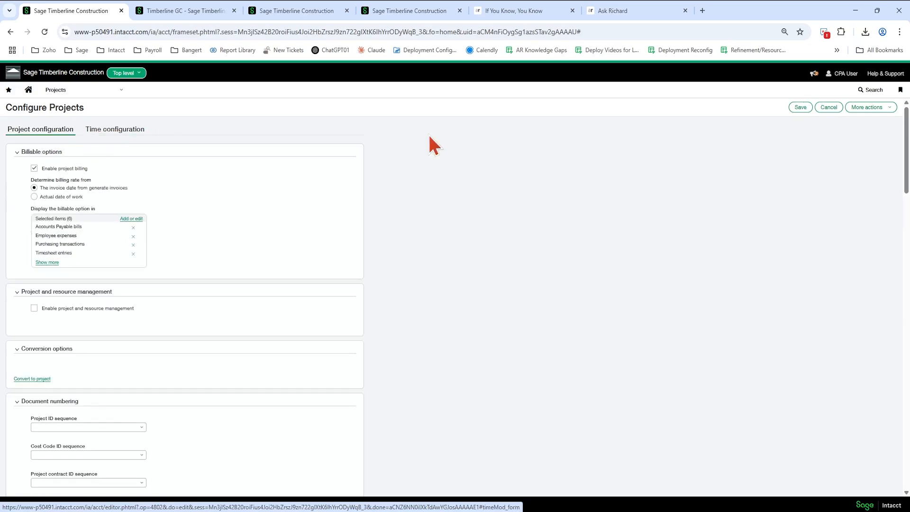
{"action": "left_click", "coordinate": [793, 106]}
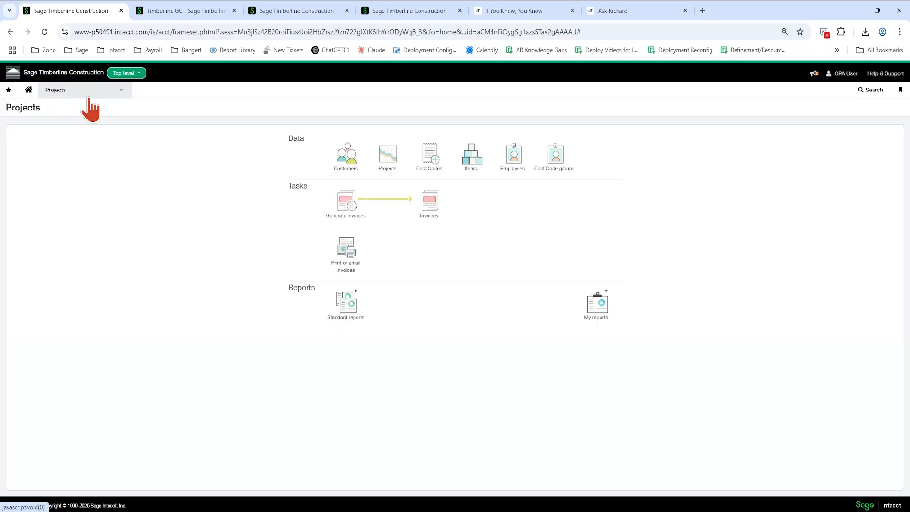
- Open the project types list from the Projects setup menu
{"action": "left_click", "coordinate": [76, 90]}
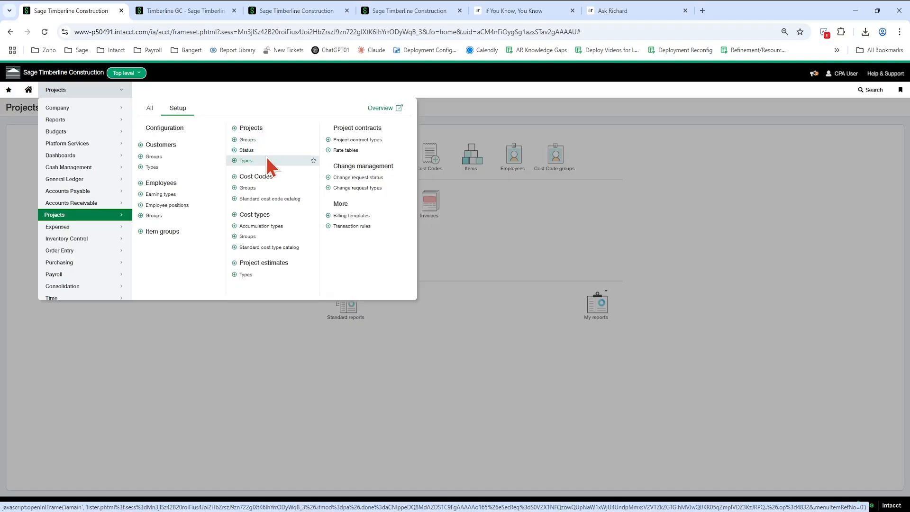
{"action": "left_click", "coordinate": [243, 160]}
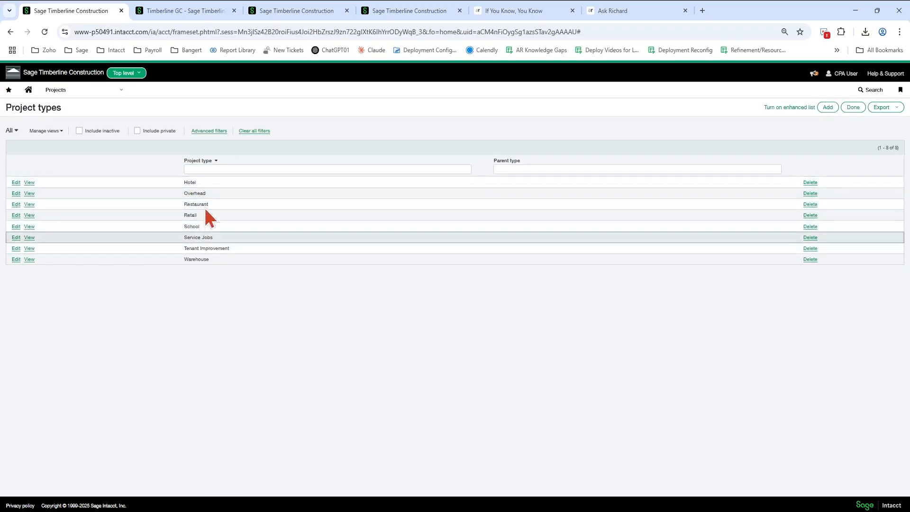
- Open the cost codes list and then the standard cost type catalog from the Projects setup menu
{"action": "left_click", "coordinate": [80, 93]}
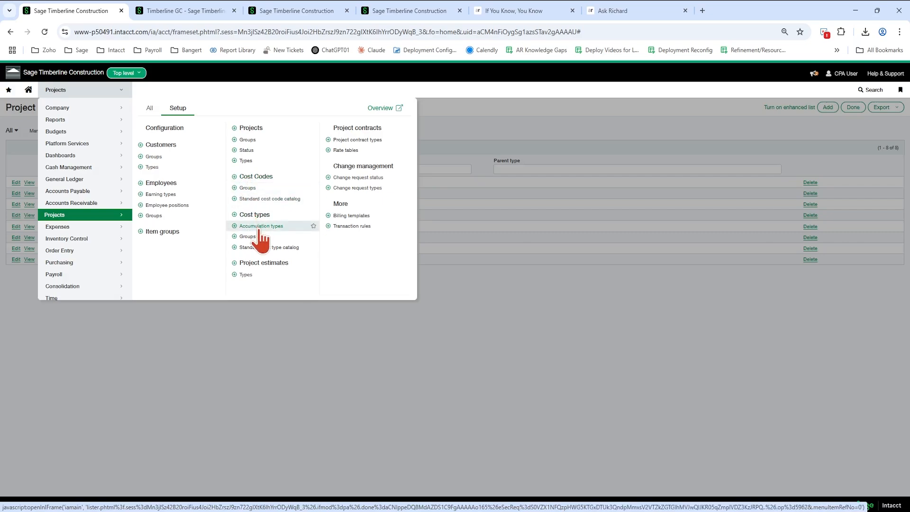
{"action": "left_click", "coordinate": [264, 179]}
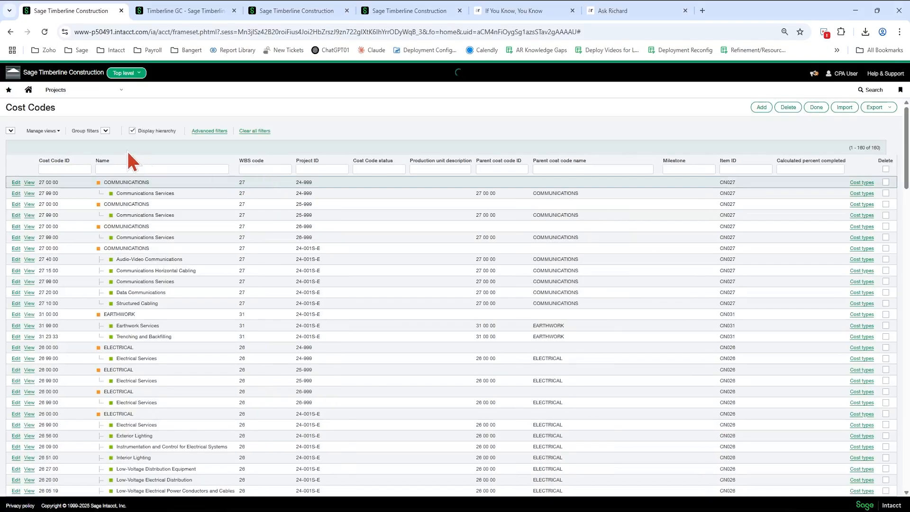
{"action": "mouse_move", "coordinate": [62, 93]}
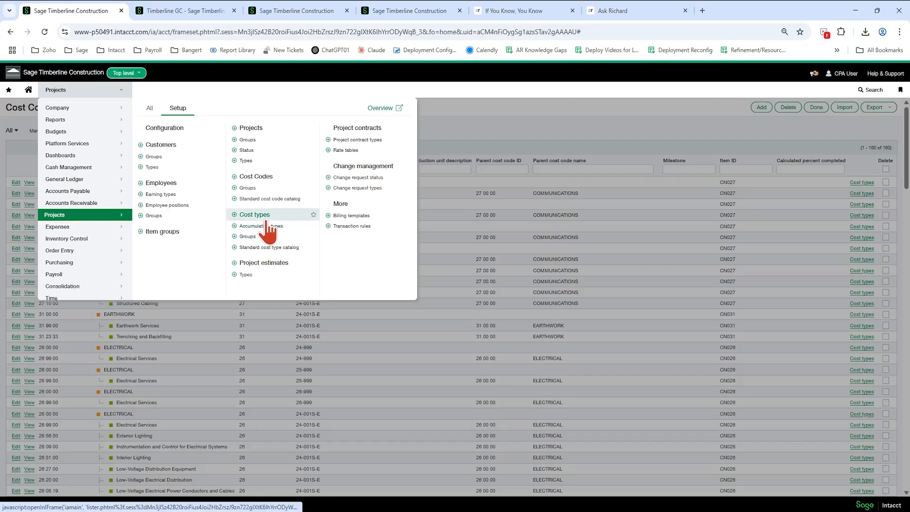
{"action": "left_click", "coordinate": [274, 250]}
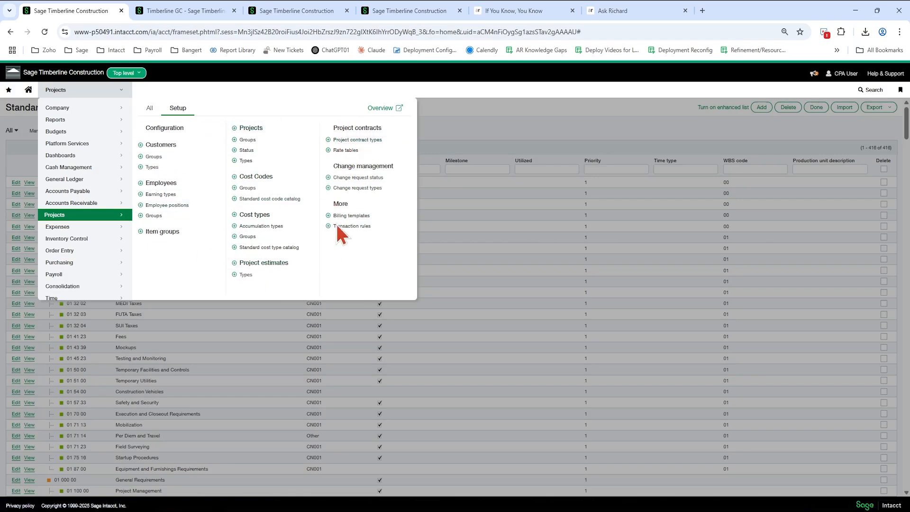
- Browse the Projects menu and open the projects list
{"action": "left_click", "coordinate": [149, 108]}
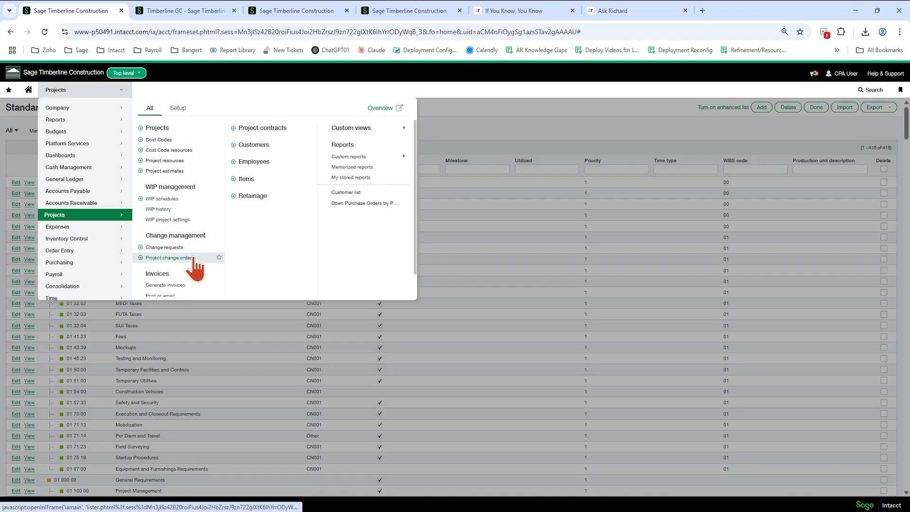
{"action": "scroll", "coordinate": [199, 278], "scroll_direction": "down", "scroll_amount": 1}
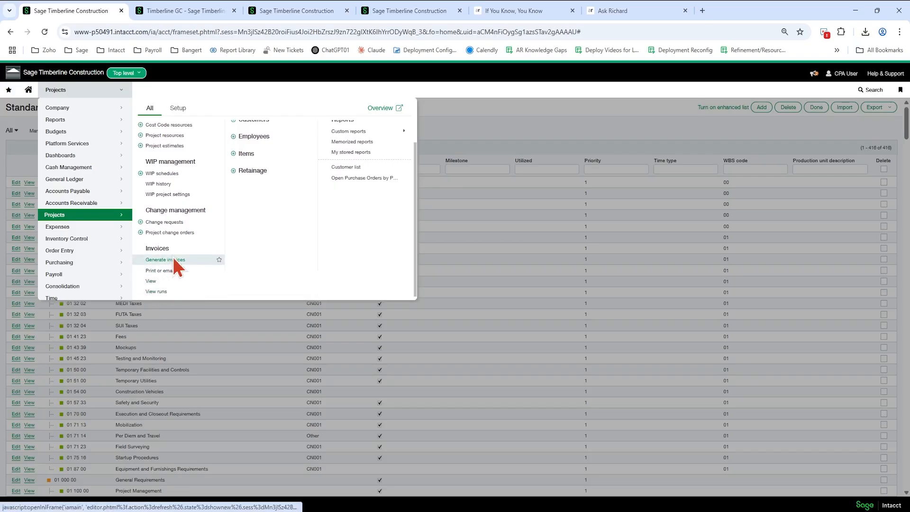
{"action": "scroll", "coordinate": [238, 175], "scroll_direction": "up", "scroll_amount": 1}
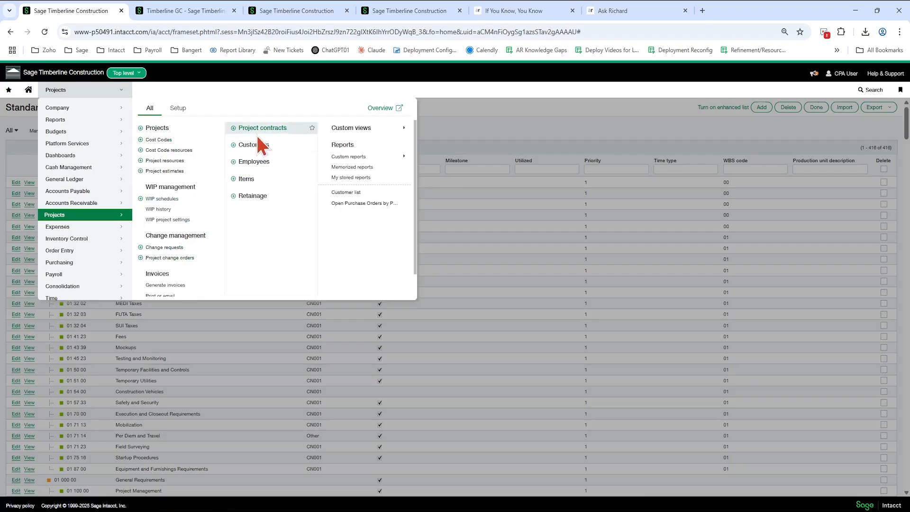
{"action": "left_click", "coordinate": [166, 128]}
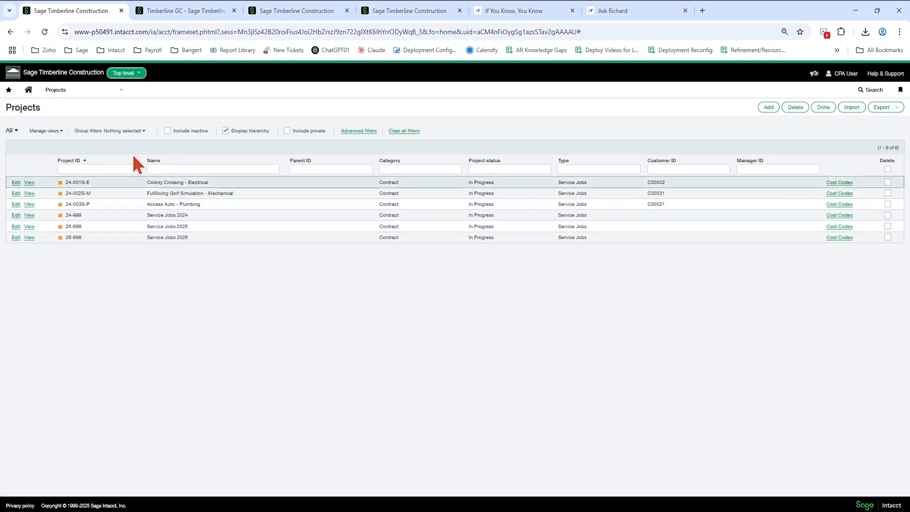
- Switch to the Timberline GC company and open project 22-002, The Crest, for editing
{"action": "left_click", "coordinate": [176, 10]}
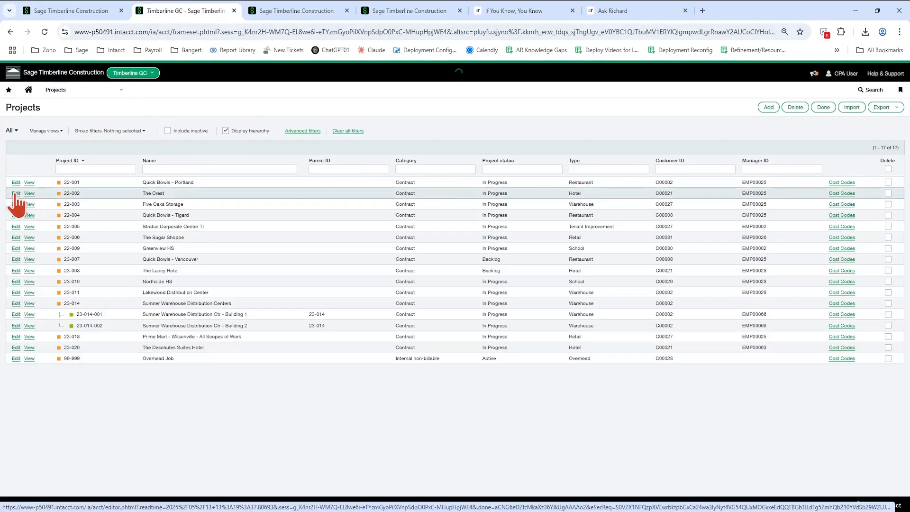
{"action": "left_click", "coordinate": [16, 193]}
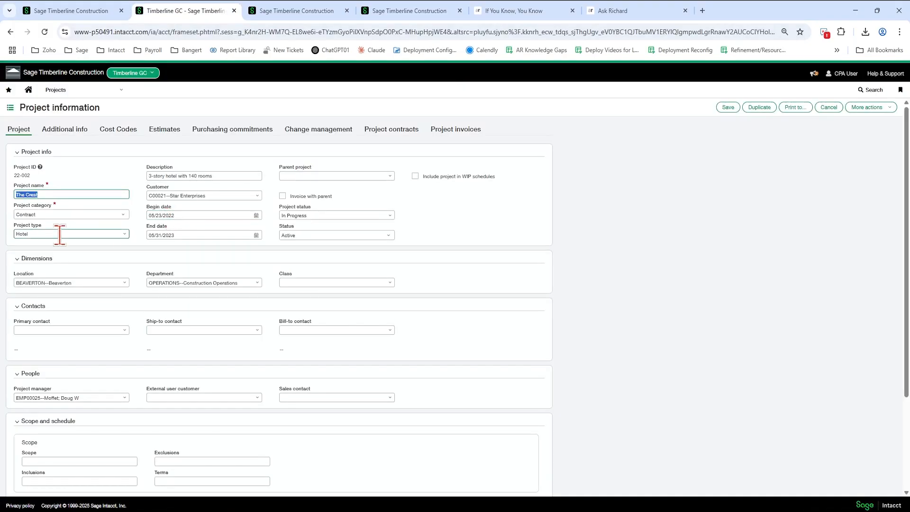
- Try duplicating The Crest as a new project with ID 22-689, then cancel the new project
{"action": "left_click", "coordinate": [25, 175]}
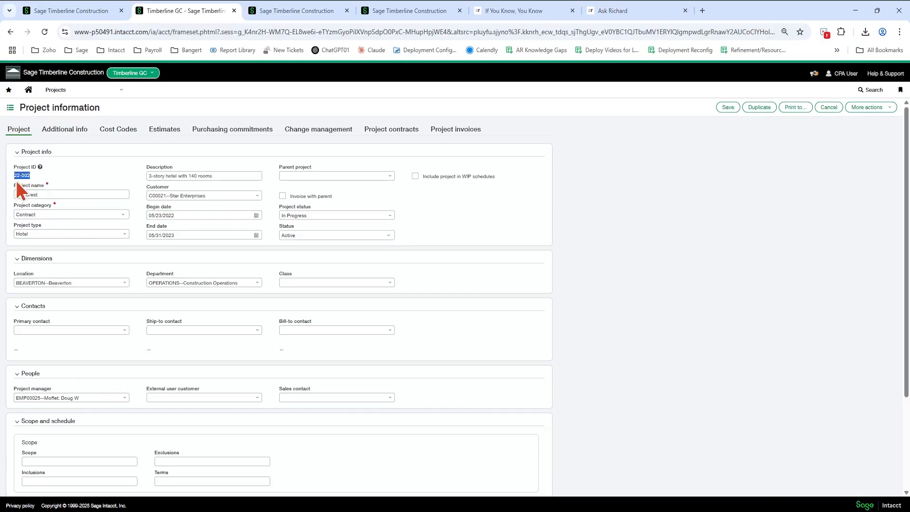
{"action": "left_click", "coordinate": [553, 177]}
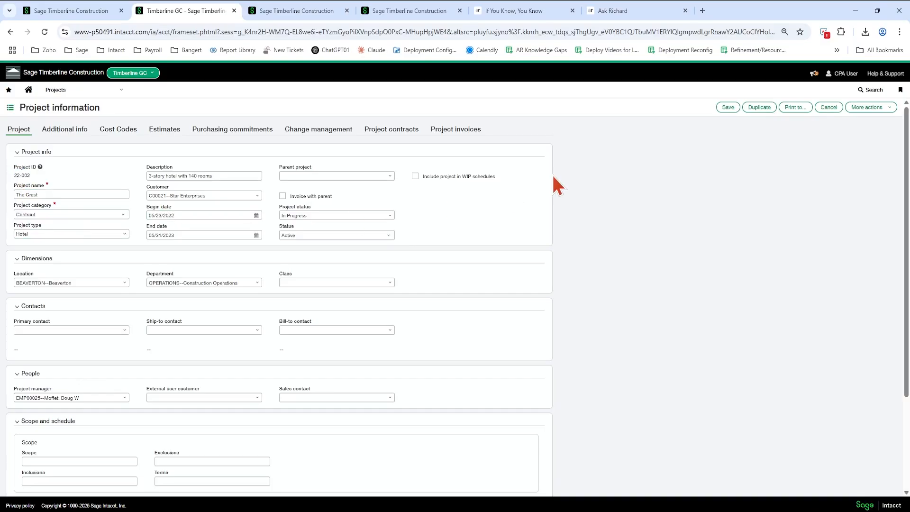
{"action": "left_click", "coordinate": [826, 108]}
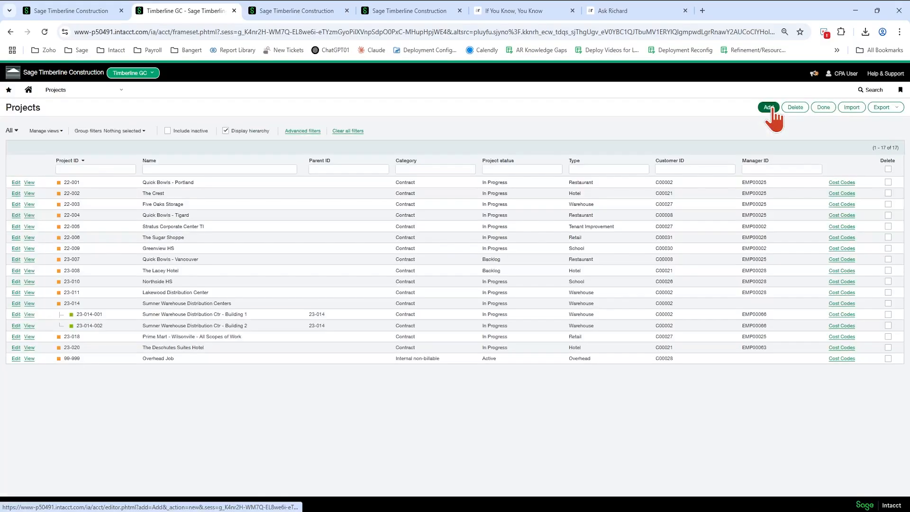
{"action": "left_click", "coordinate": [771, 108]}
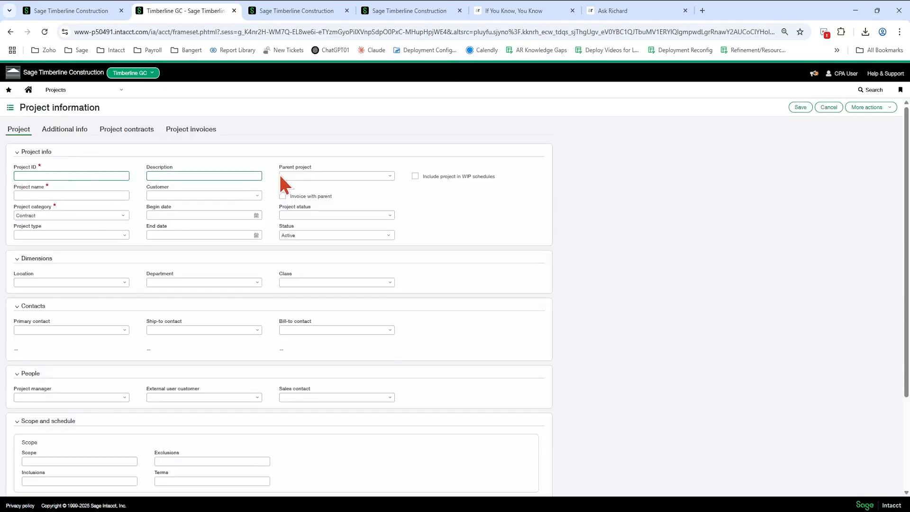
{"action": "type", "text": "22-6"}
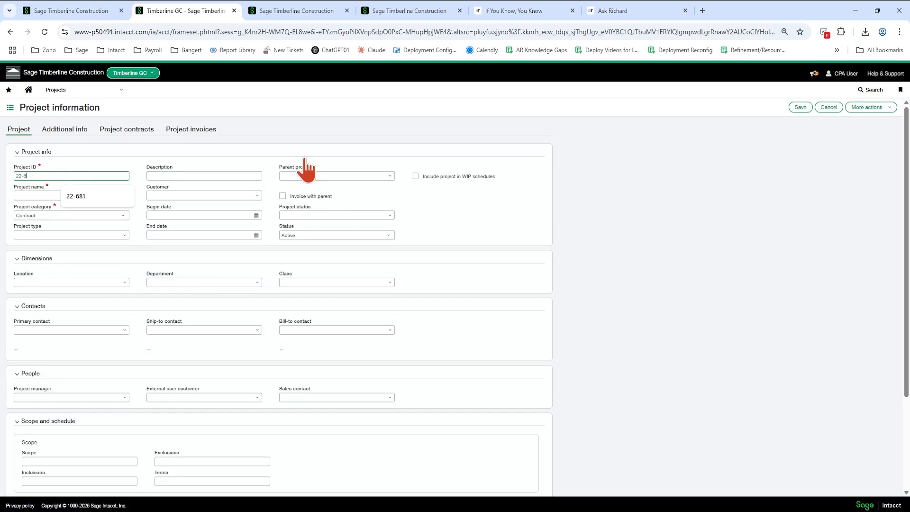
{"action": "type", "text": "89"}
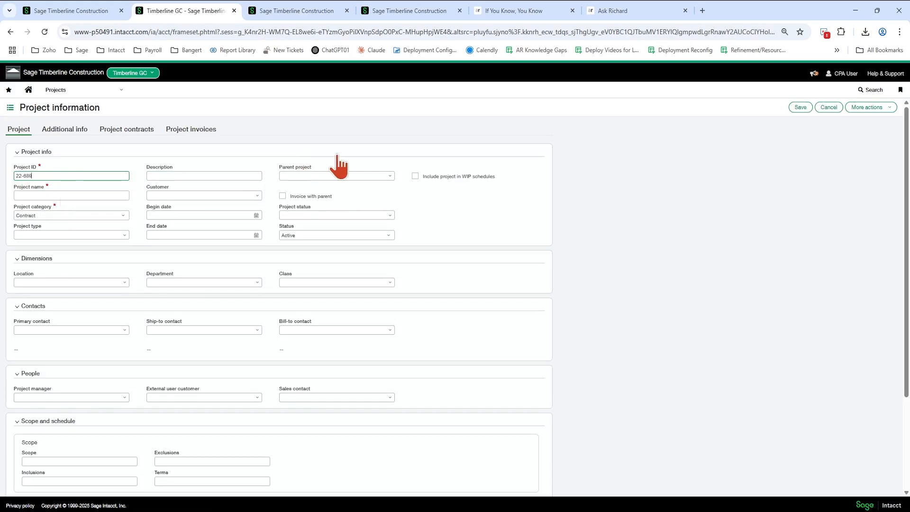
{"action": "left_click", "coordinate": [827, 108]}
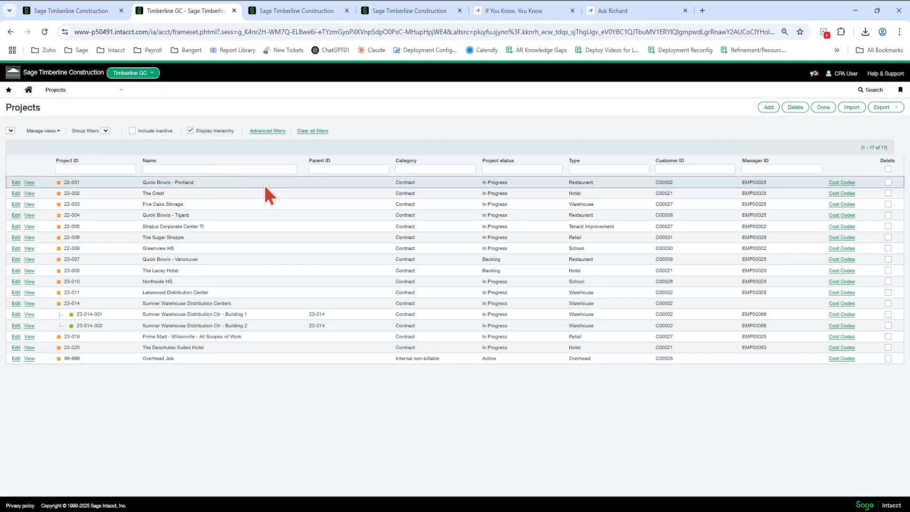
- Reopen project 22-002 and inspect the project category options, keeping Contract
{"action": "left_click", "coordinate": [16, 193]}
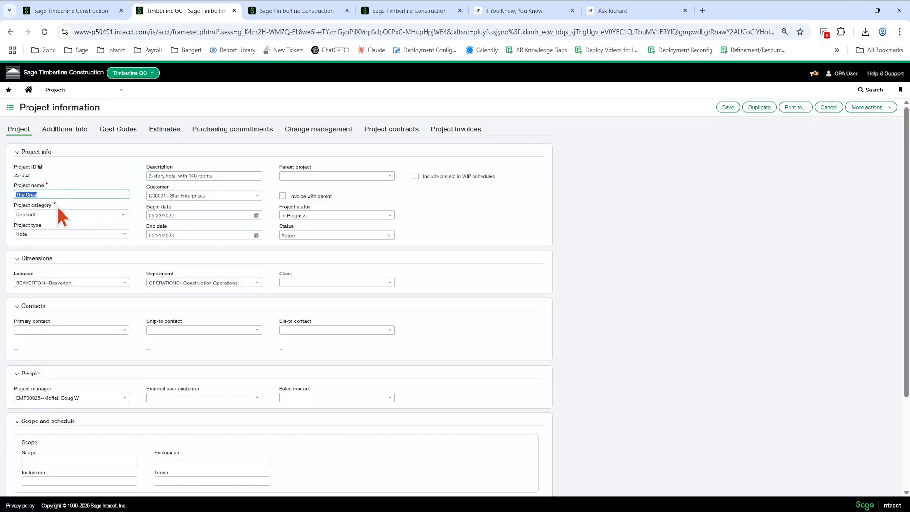
{"action": "left_click", "coordinate": [57, 214]}
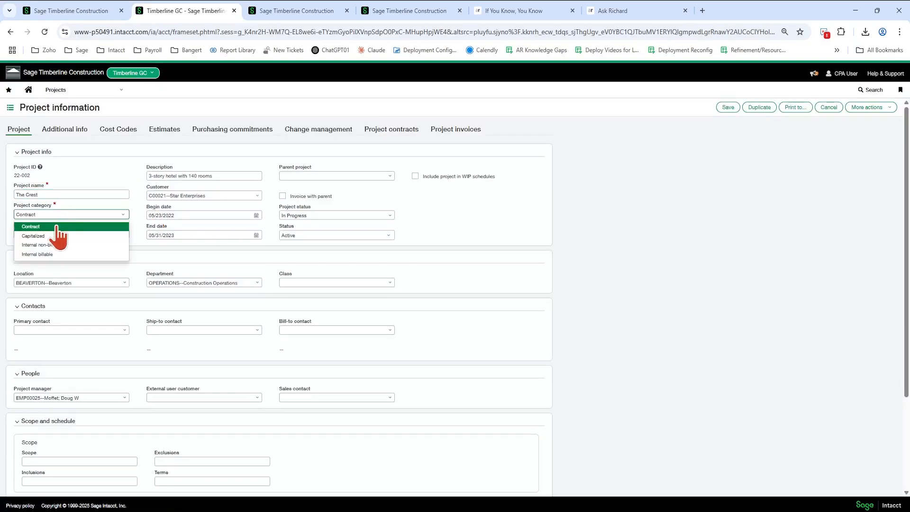
{"action": "left_click", "coordinate": [57, 227]}
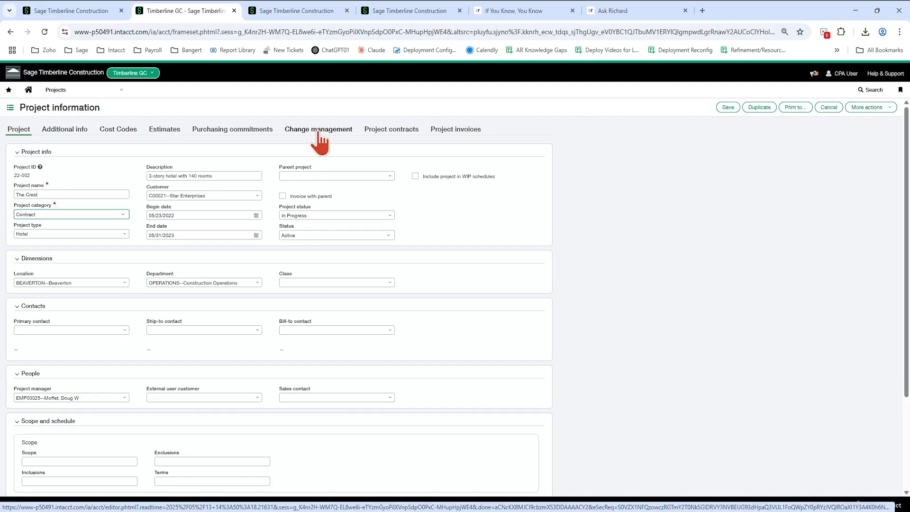
- View the project's Estimates, Purchasing commitments and Change management tabs
{"action": "left_click", "coordinate": [119, 131]}
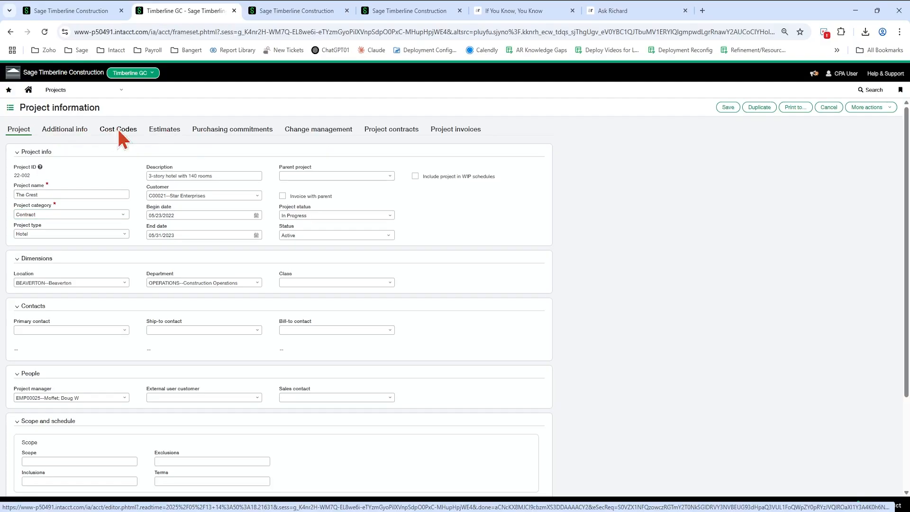
{"action": "left_click", "coordinate": [169, 133]}
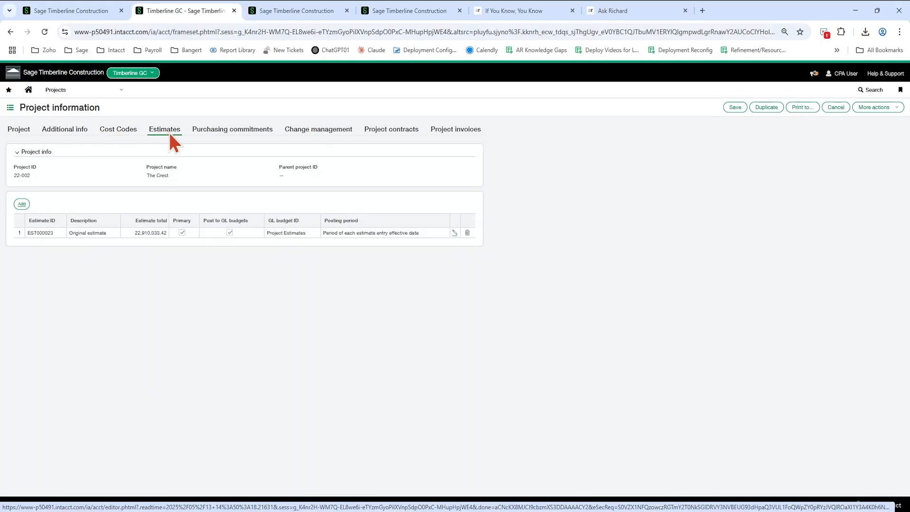
{"action": "left_click", "coordinate": [247, 134]}
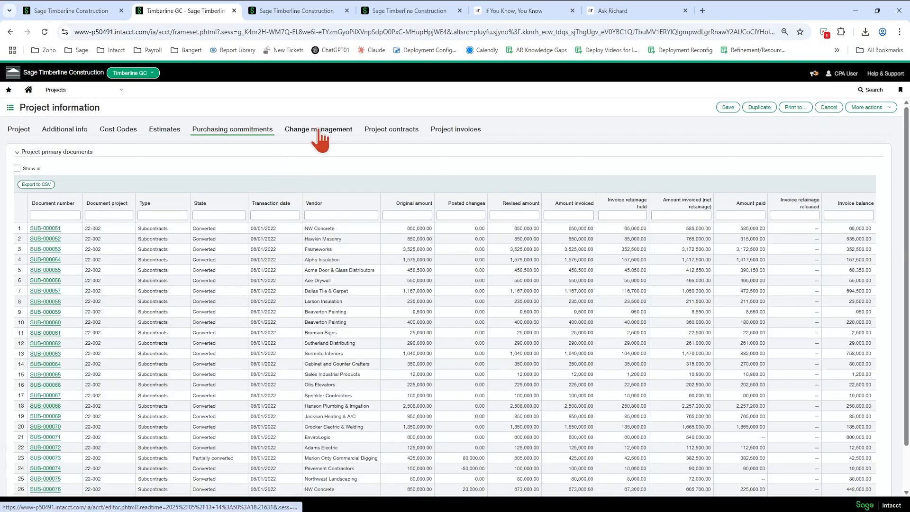
{"action": "left_click", "coordinate": [319, 132]}
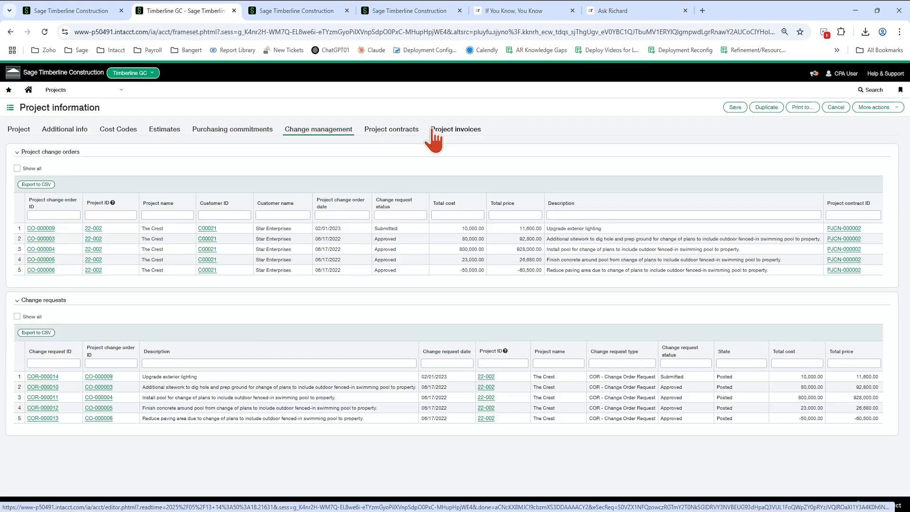
- Browse the Purchasing menu's order options and return to the project's purchasing commitments
{"action": "left_click", "coordinate": [86, 94]}
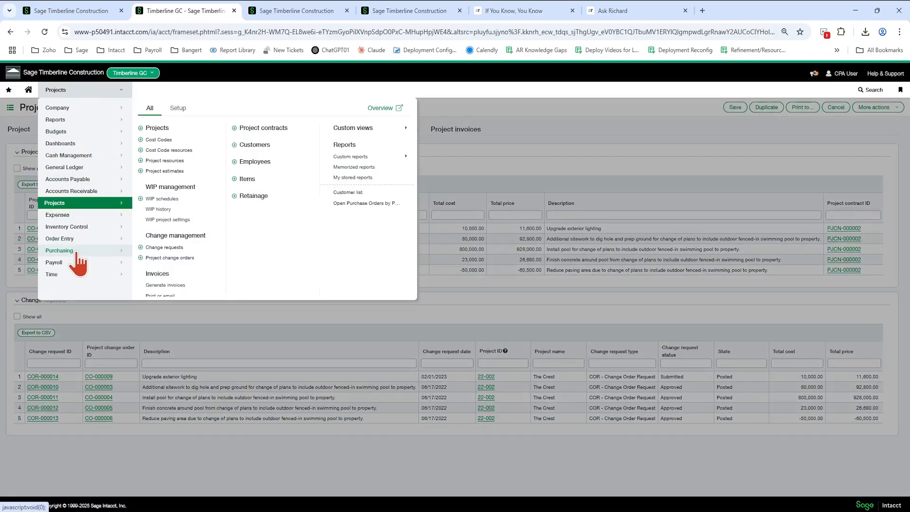
{"action": "left_click", "coordinate": [76, 254]}
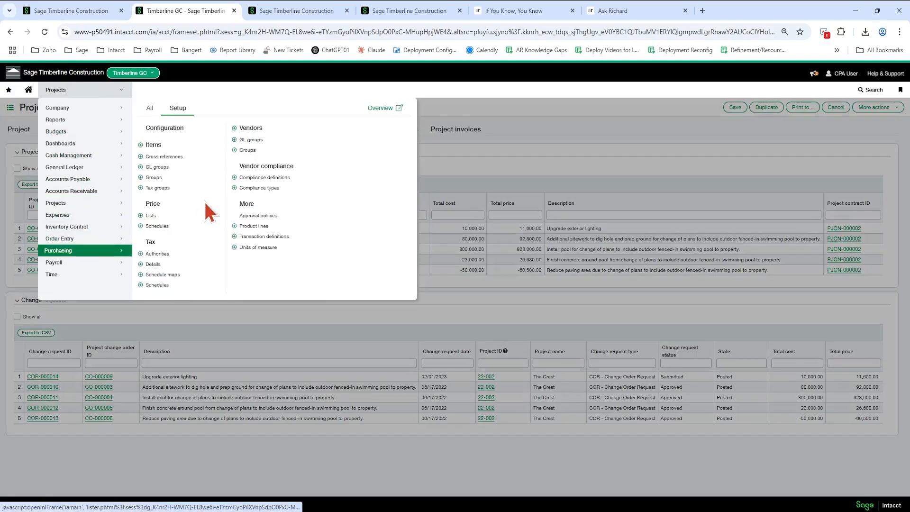
{"action": "left_click", "coordinate": [150, 109]}
{"action": "mouse_move", "coordinate": [174, 203]}
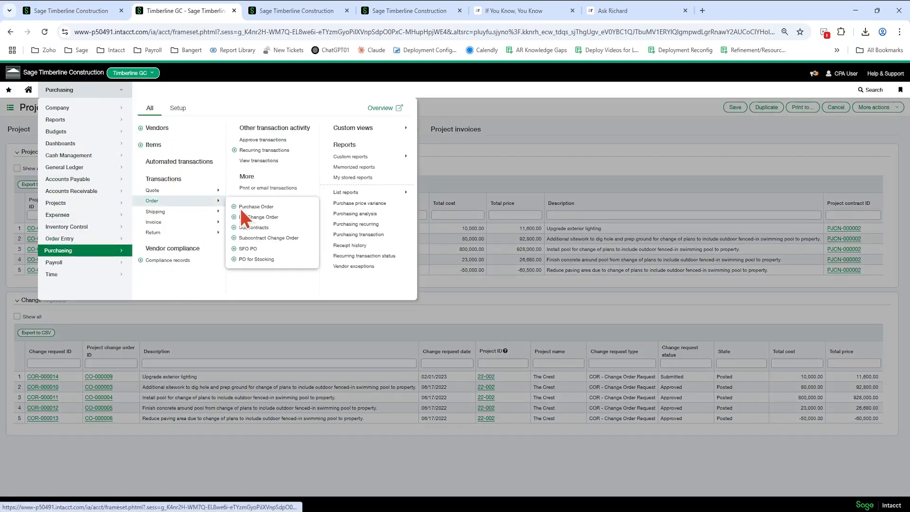
{"action": "left_click", "coordinate": [547, 138]}
{"action": "left_click", "coordinate": [255, 134]}
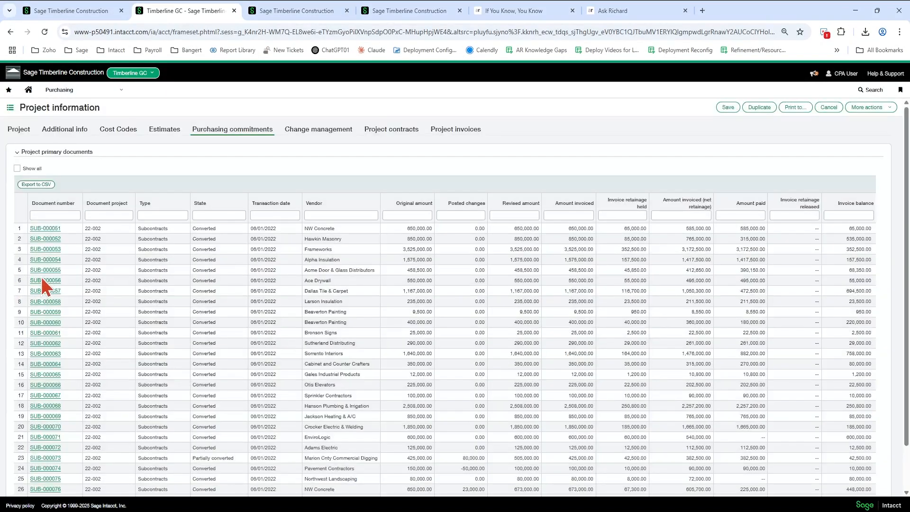
- Open subcontract SUB-000056 from the purchasing commitments list, review its history, and close it
{"action": "left_click", "coordinate": [42, 277]}
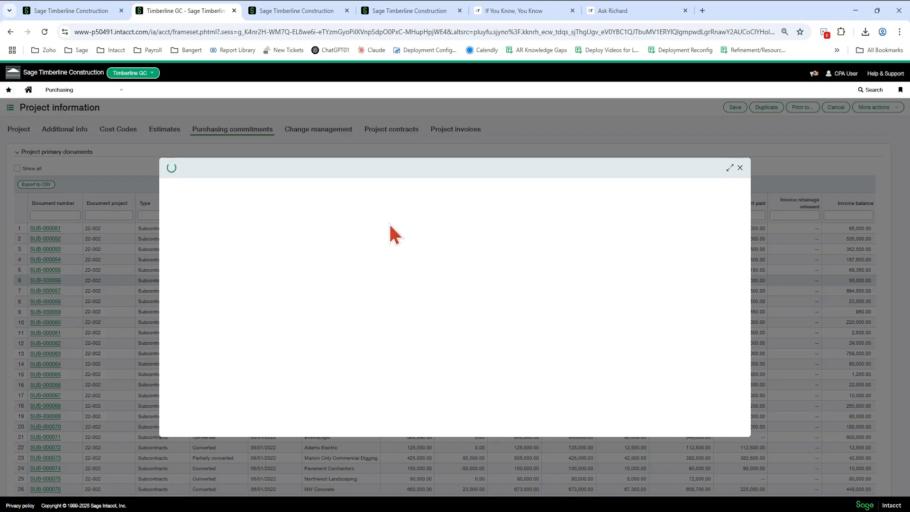
{"action": "left_click", "coordinate": [363, 210]}
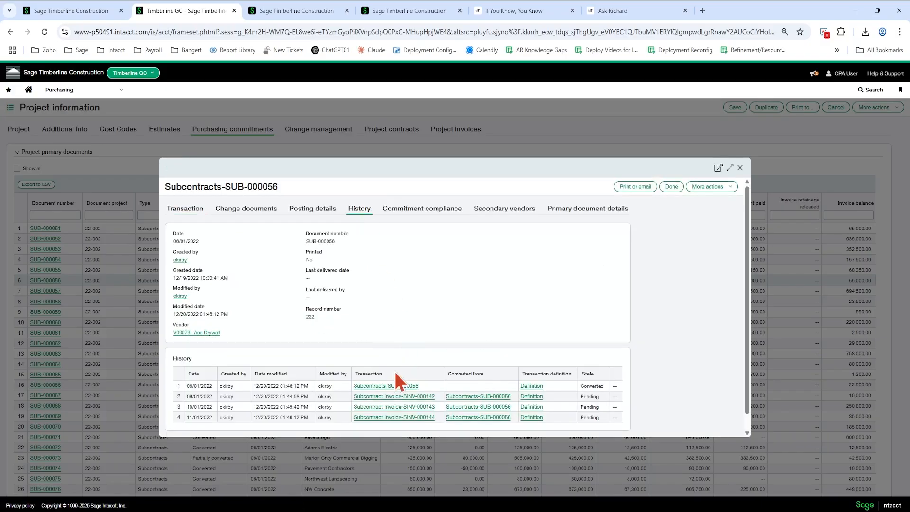
{"action": "left_click", "coordinate": [670, 187]}
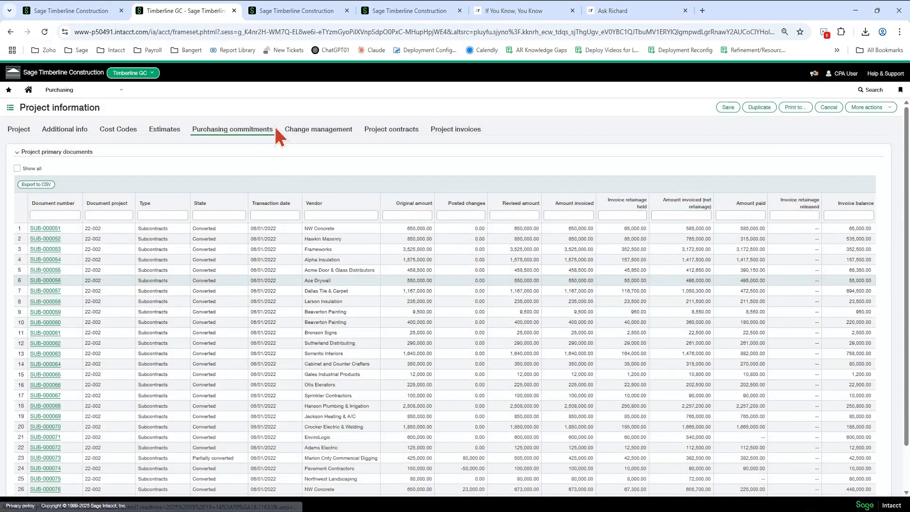
- View the project's Change management, Project contracts and Project invoices tabs, then close the project record
{"action": "left_click", "coordinate": [341, 133]}
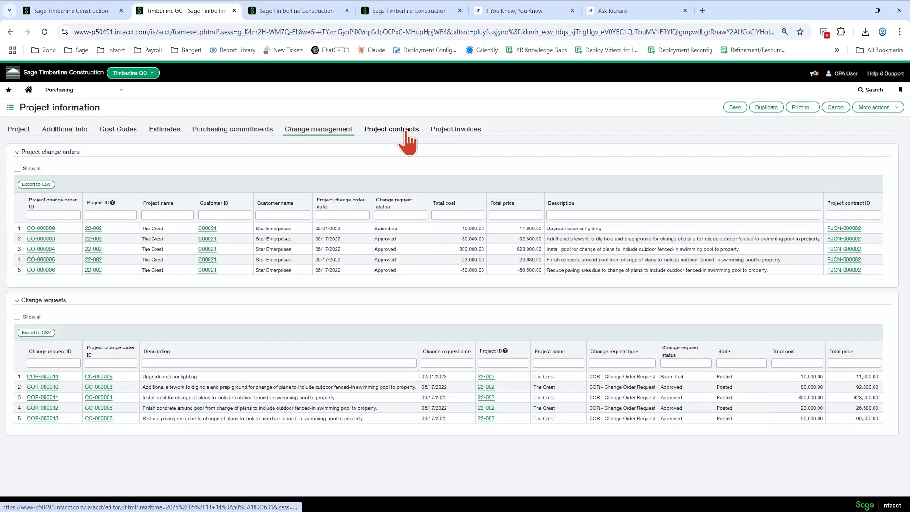
{"action": "left_click", "coordinate": [406, 135]}
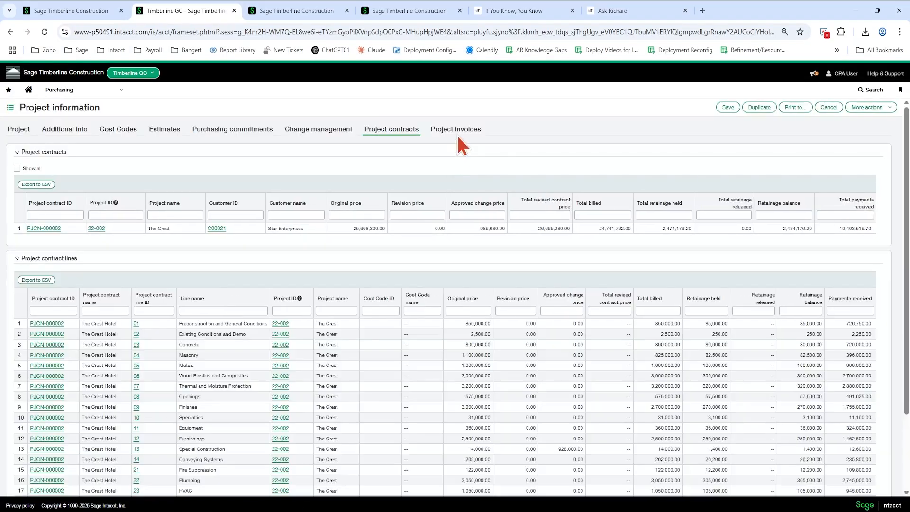
{"action": "left_click", "coordinate": [459, 131]}
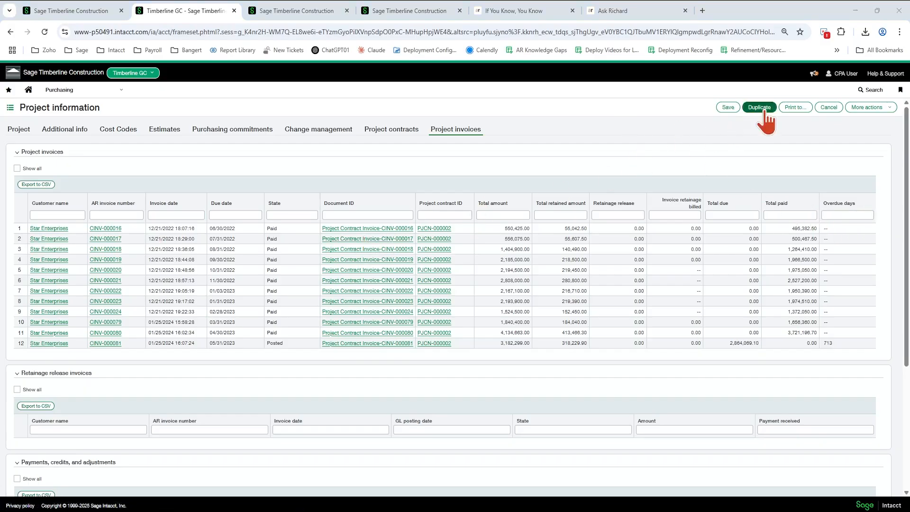
{"action": "left_click", "coordinate": [829, 108]}
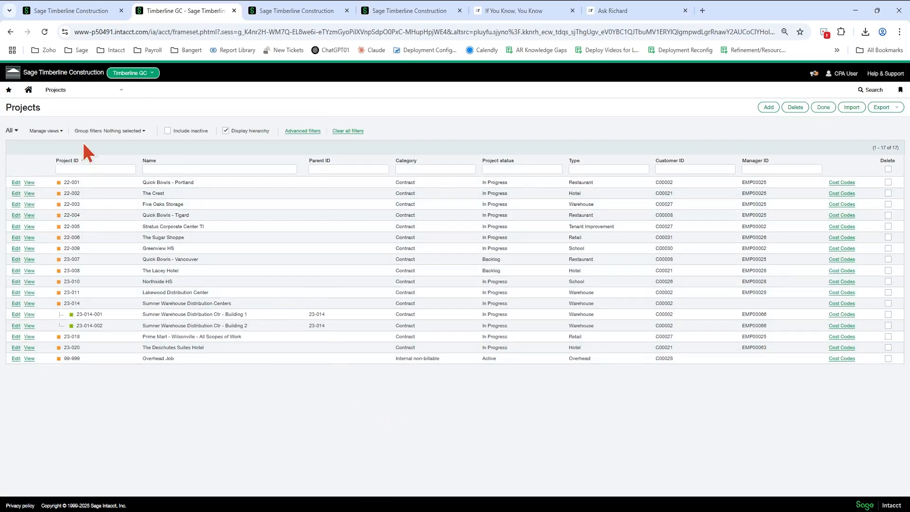
- Open the Projects application menu and browse its Setup configuration options
{"action": "left_click", "coordinate": [87, 95]}
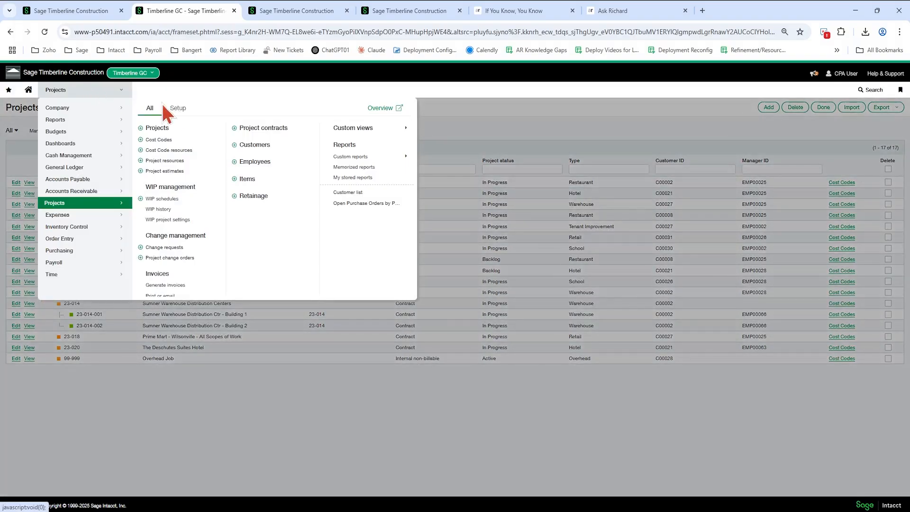
{"action": "left_click", "coordinate": [176, 113]}
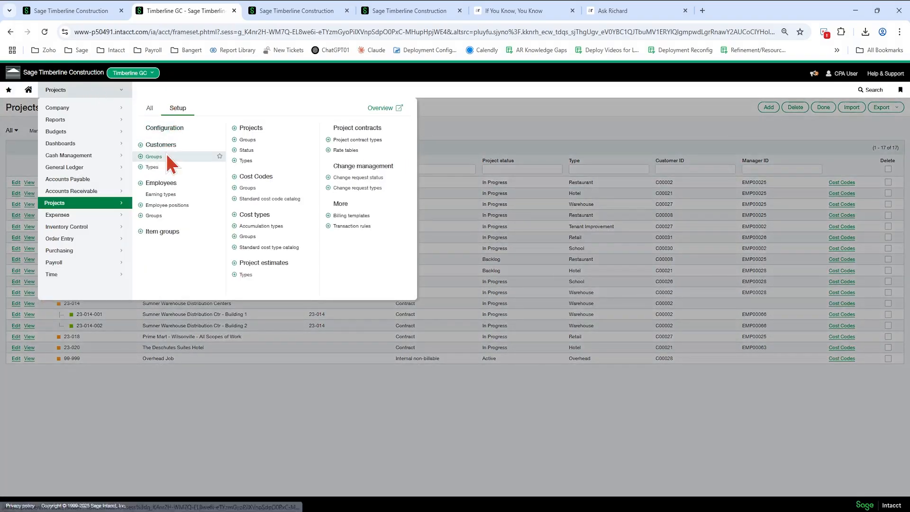